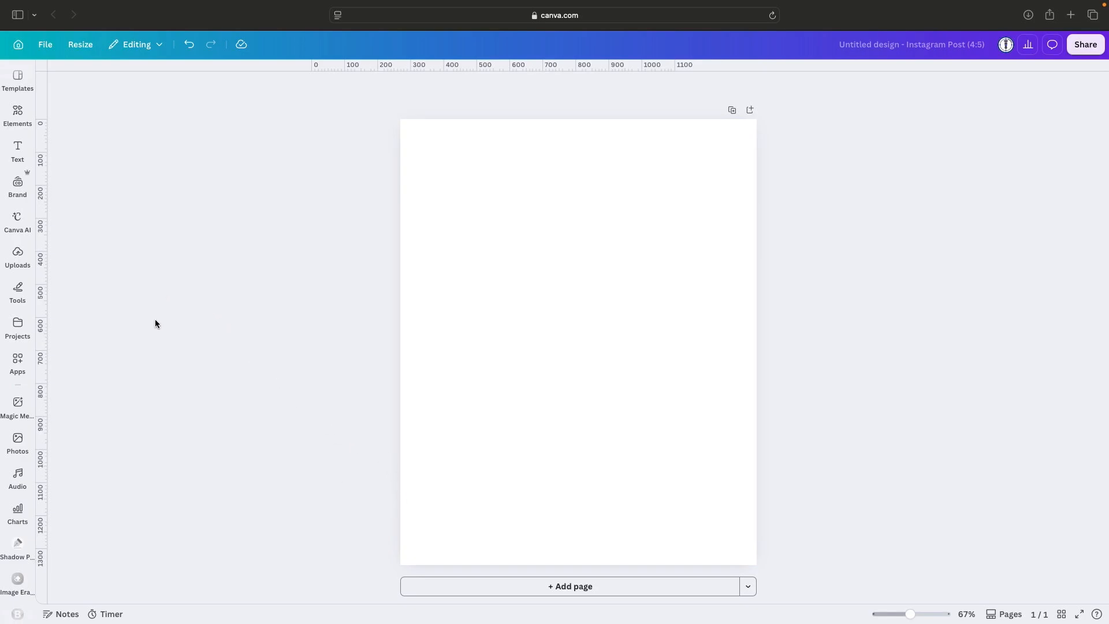
# Add the uploaded portrait of the woman in the straw hat, align it to the page's top-left corner and enlarge it slightly.
pyautogui.click(20, 263)
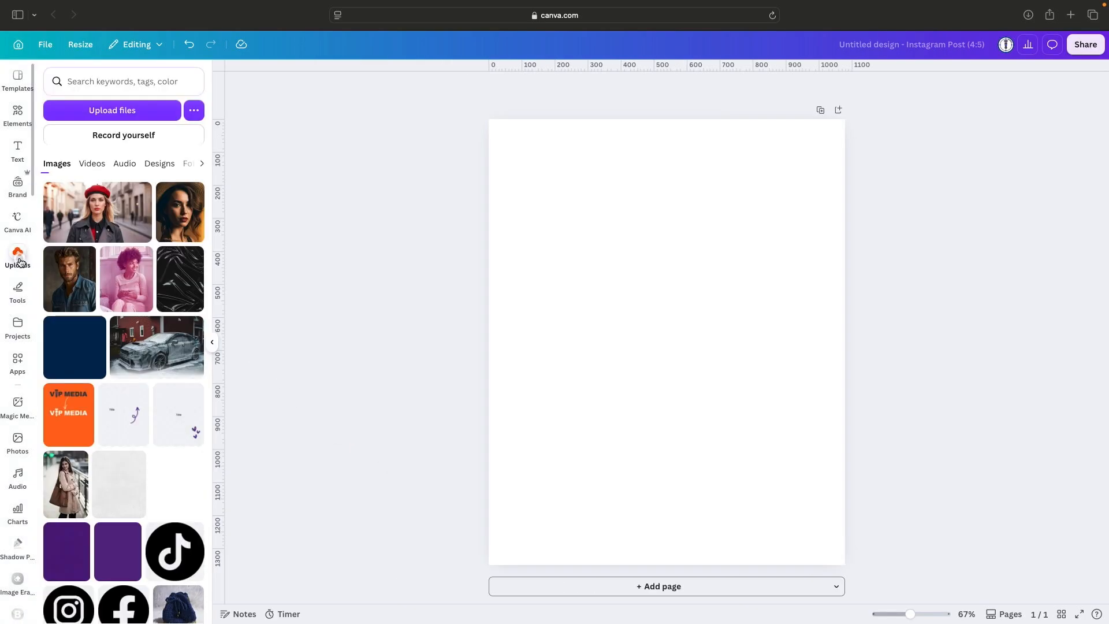
pyautogui.click(176, 218)
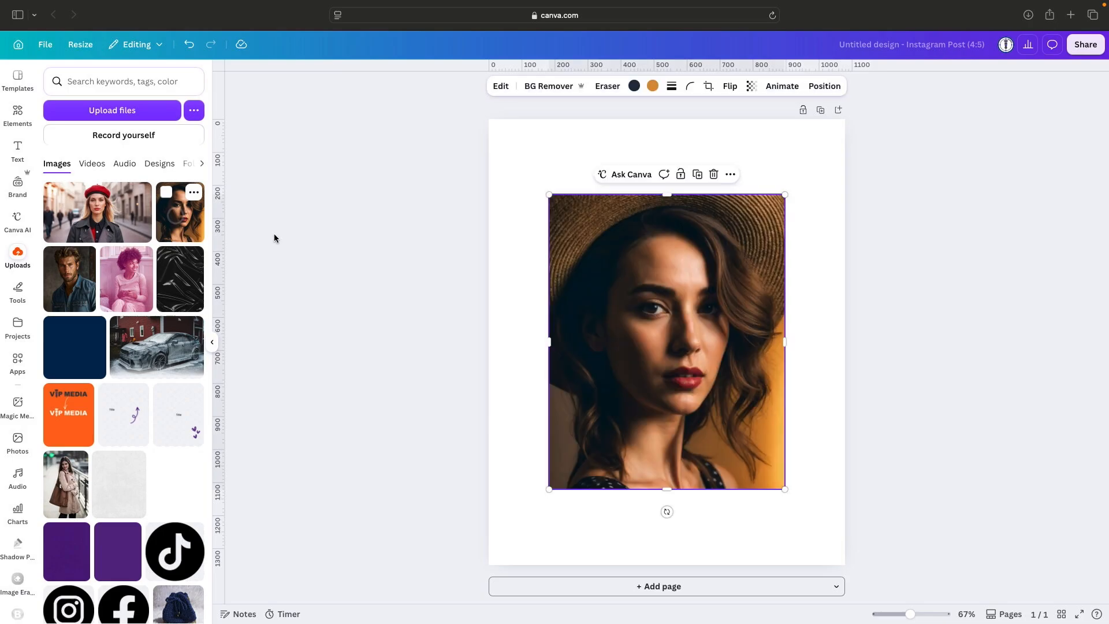
pyautogui.moveTo(677, 301); pyautogui.dragTo(618, 227)
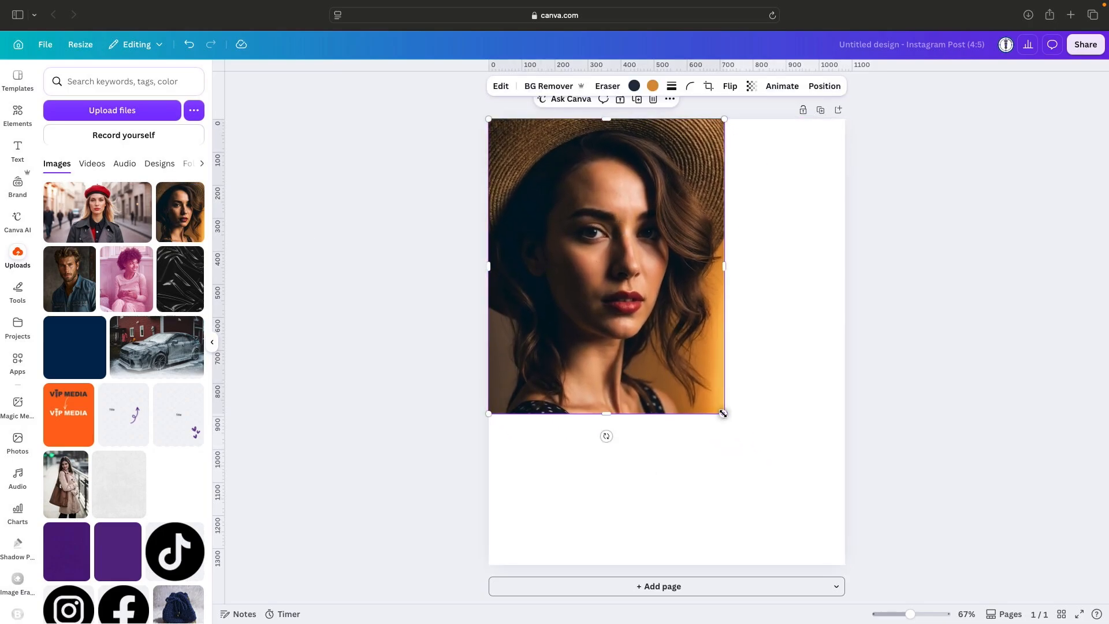
pyautogui.moveTo(723, 414); pyautogui.dragTo(729, 420)
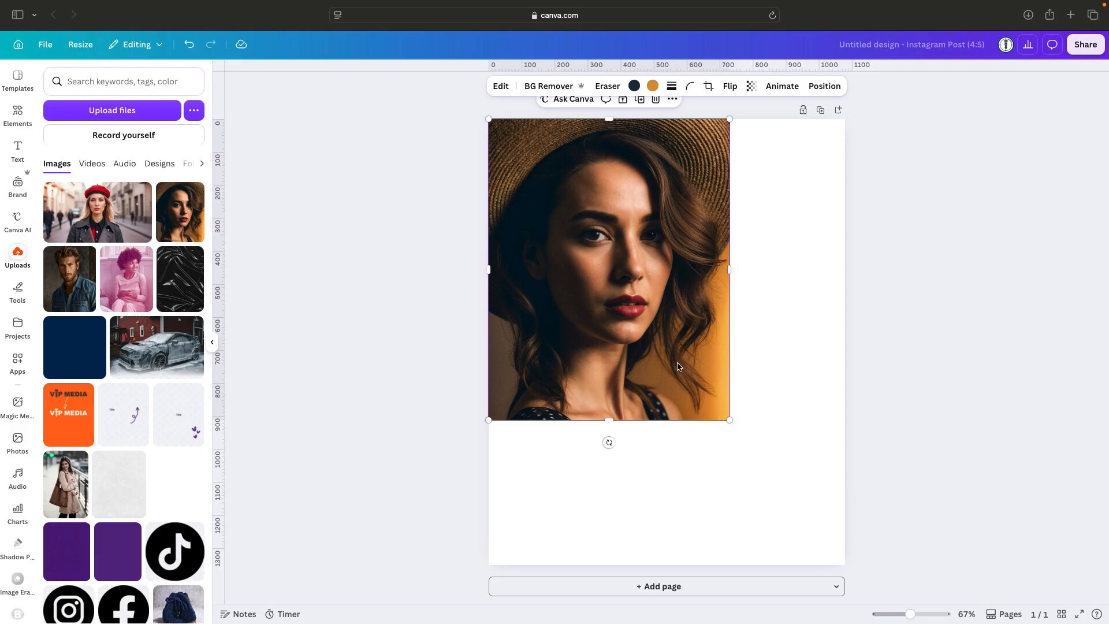
# Add the uploaded black plastic texture and move it toward the page's lower right so the portrait's face is exposed.
pyautogui.click(181, 288)
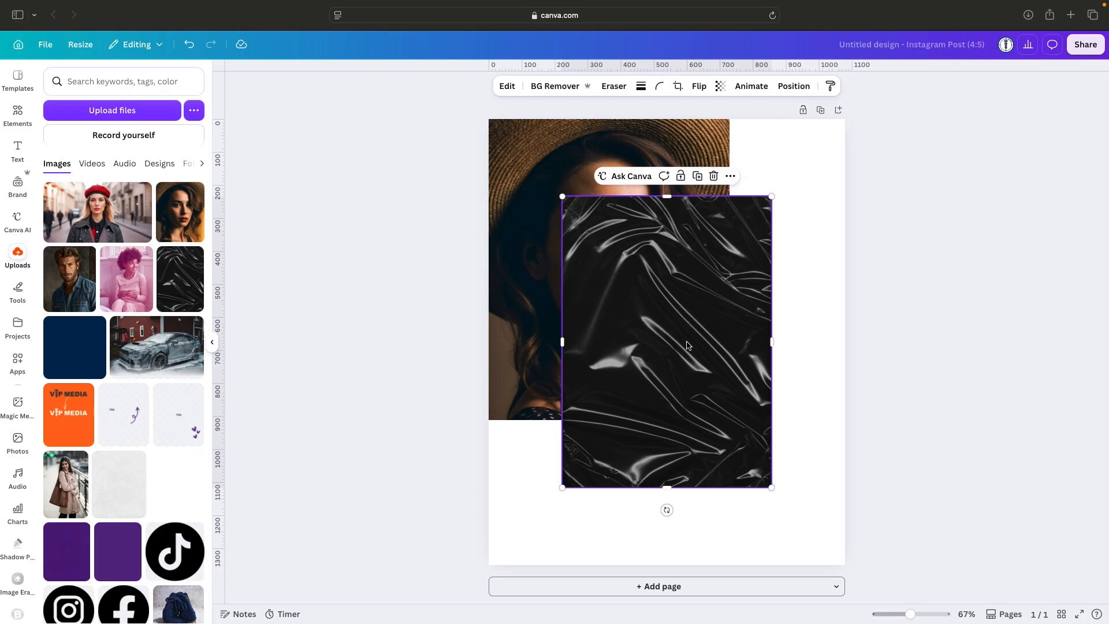
pyautogui.click(212, 342)
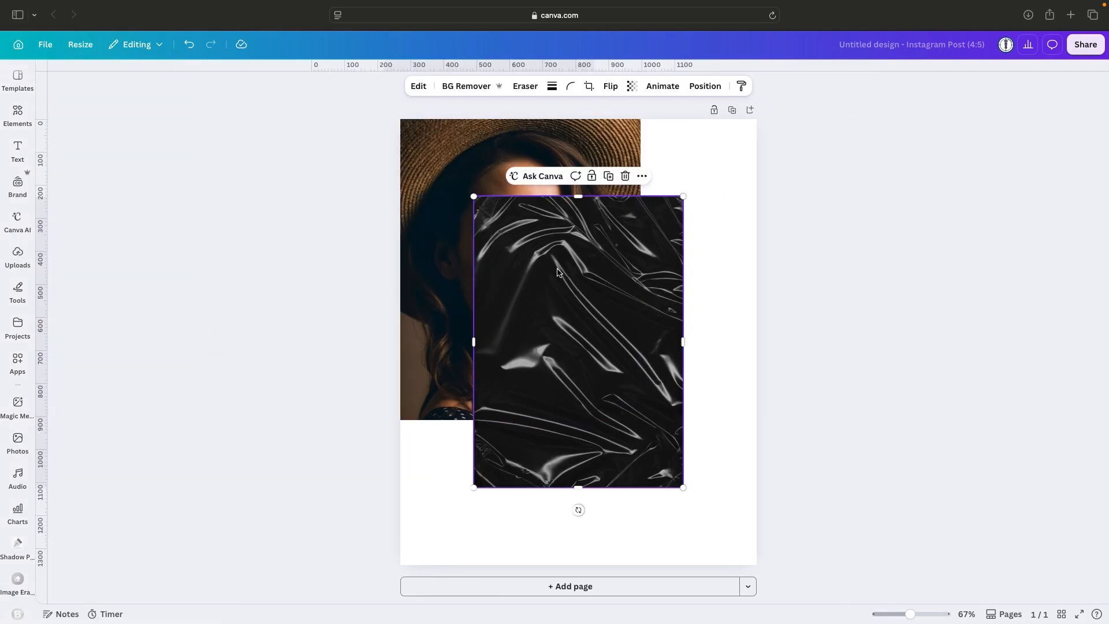
pyautogui.moveTo(609, 318); pyautogui.dragTo(690, 350)
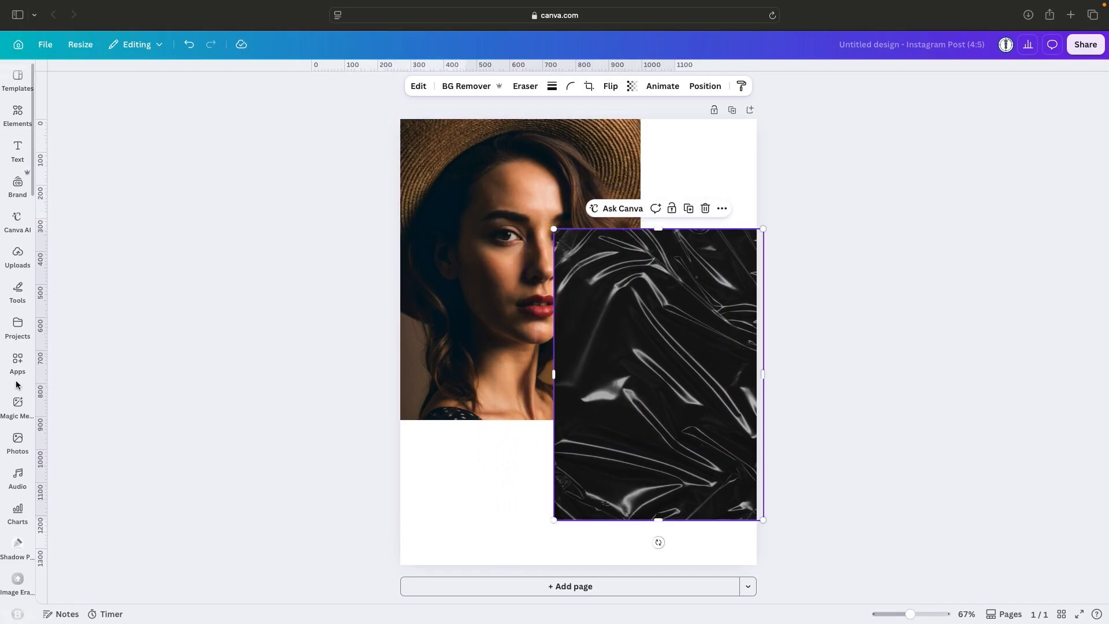
# Search the apps for "image blend" and open the Blend Image app.
pyautogui.click(18, 363)
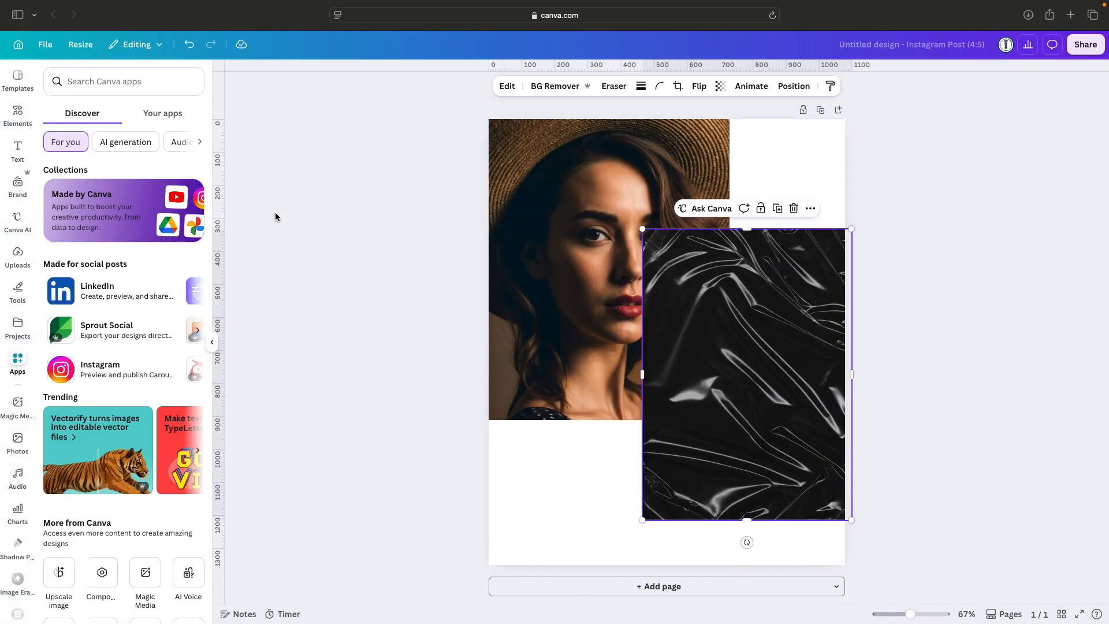
pyautogui.click(114, 84)
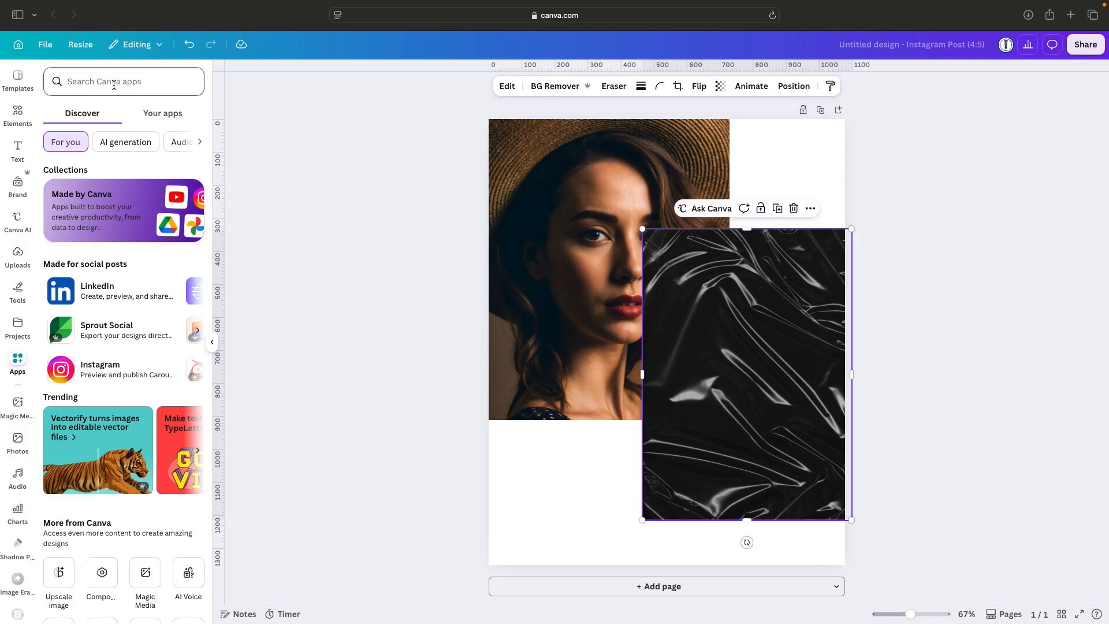
pyautogui.write('imag')
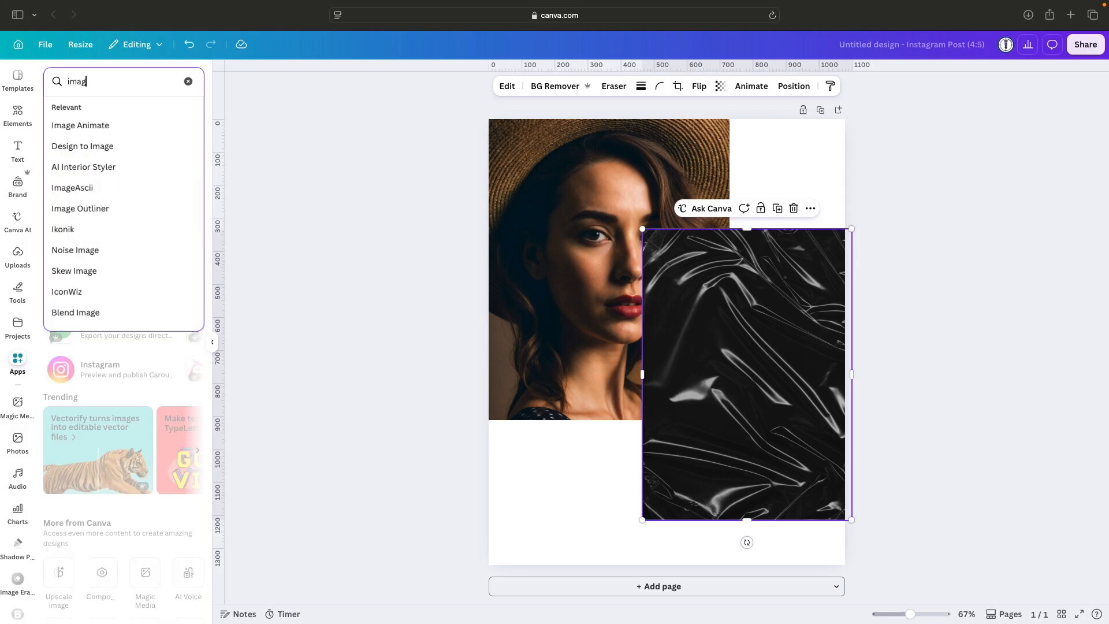
pyautogui.write('e blend')
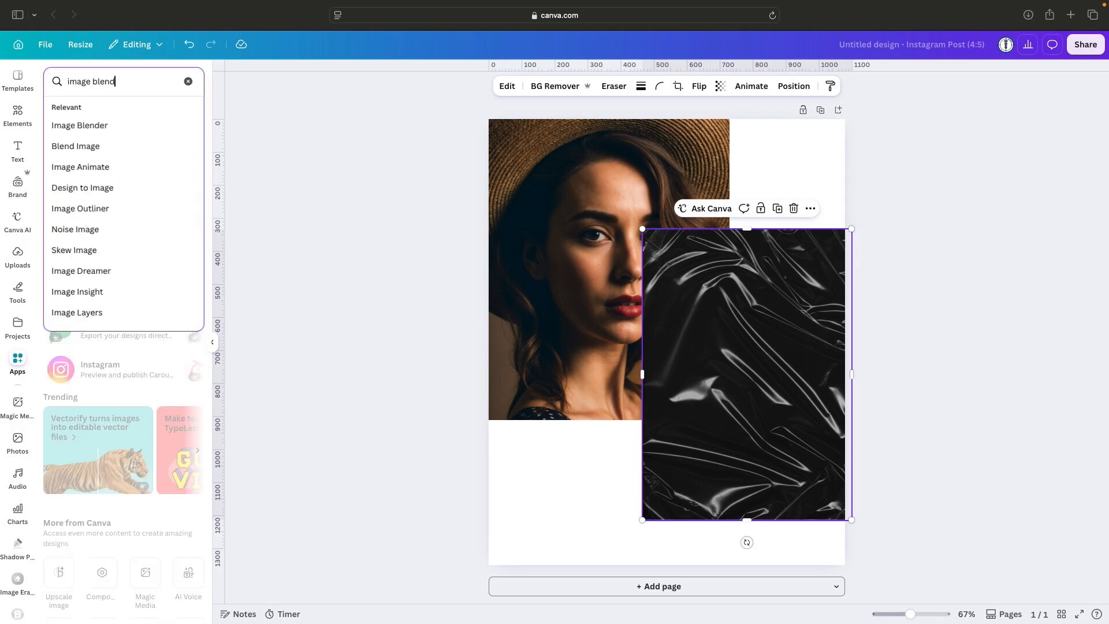
pyautogui.click(93, 148)
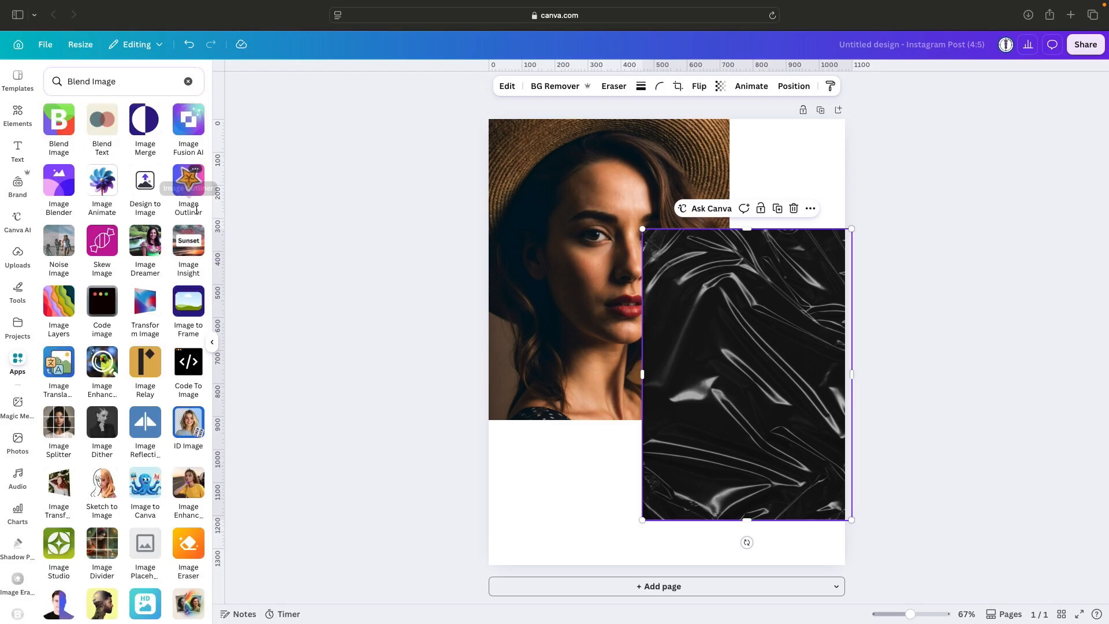
pyautogui.click(57, 129)
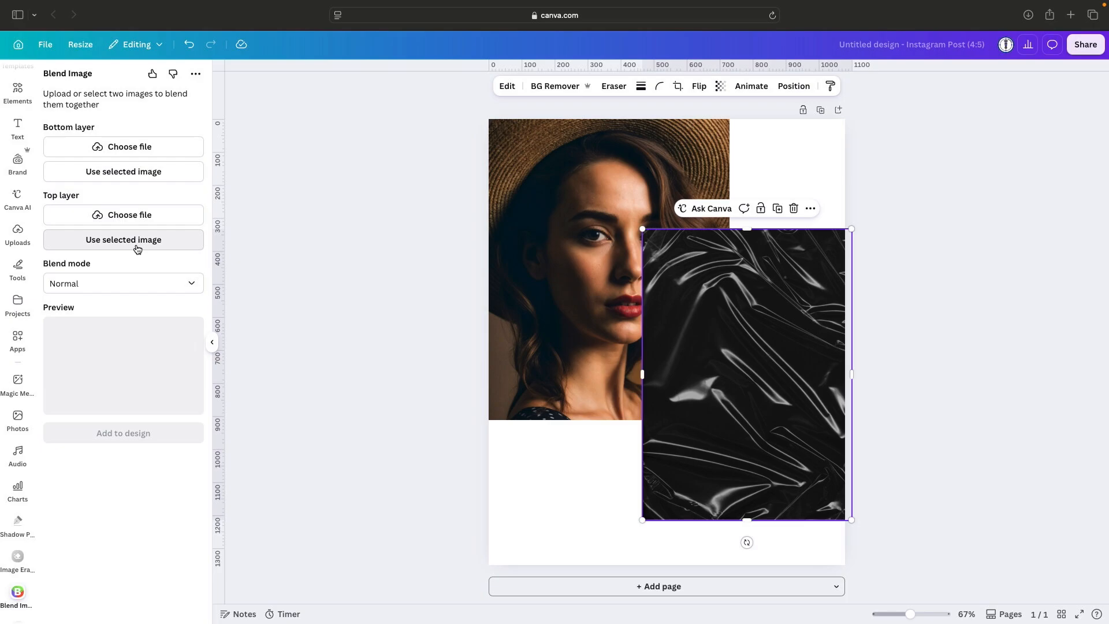
# Assign the black plastic texture as the blend's top layer and the portrait as its bottom layer.
pyautogui.click(167, 248)
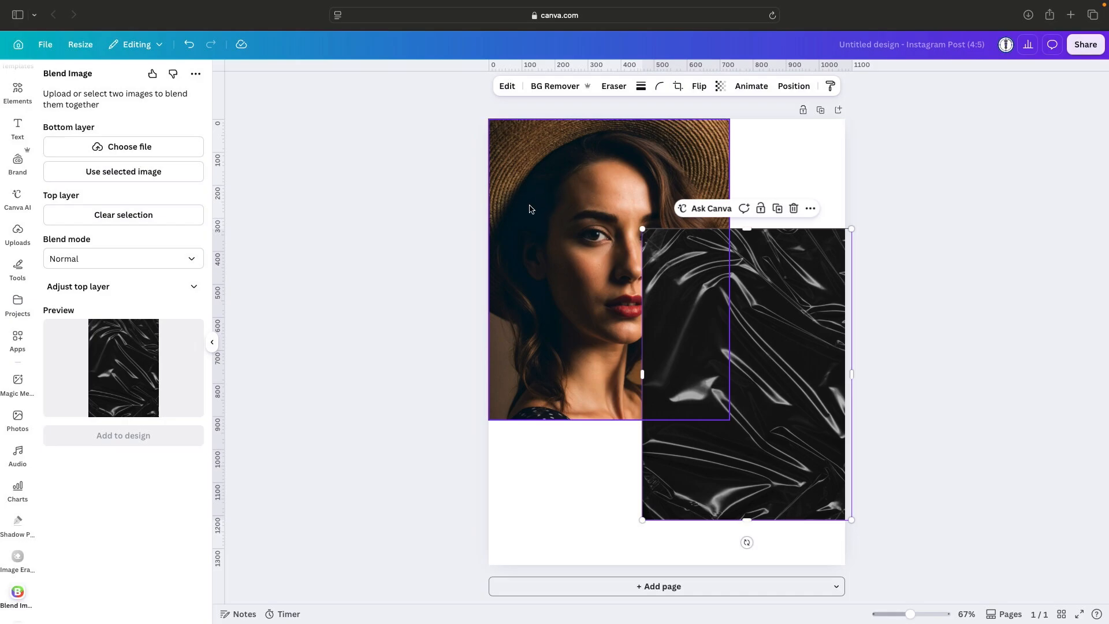
pyautogui.click(563, 206)
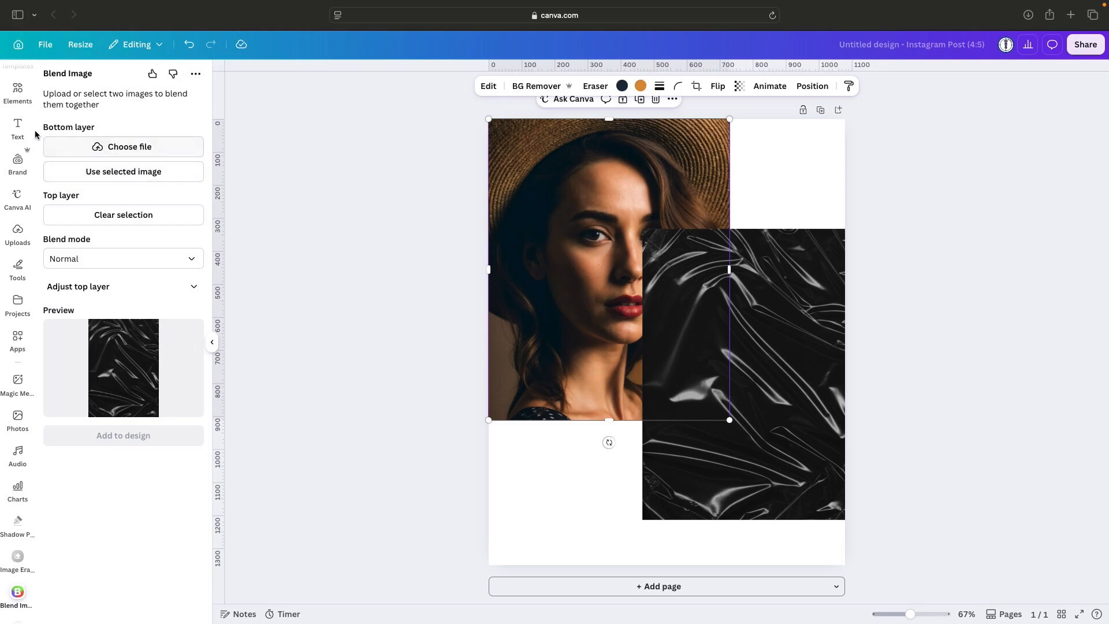
pyautogui.click(123, 173)
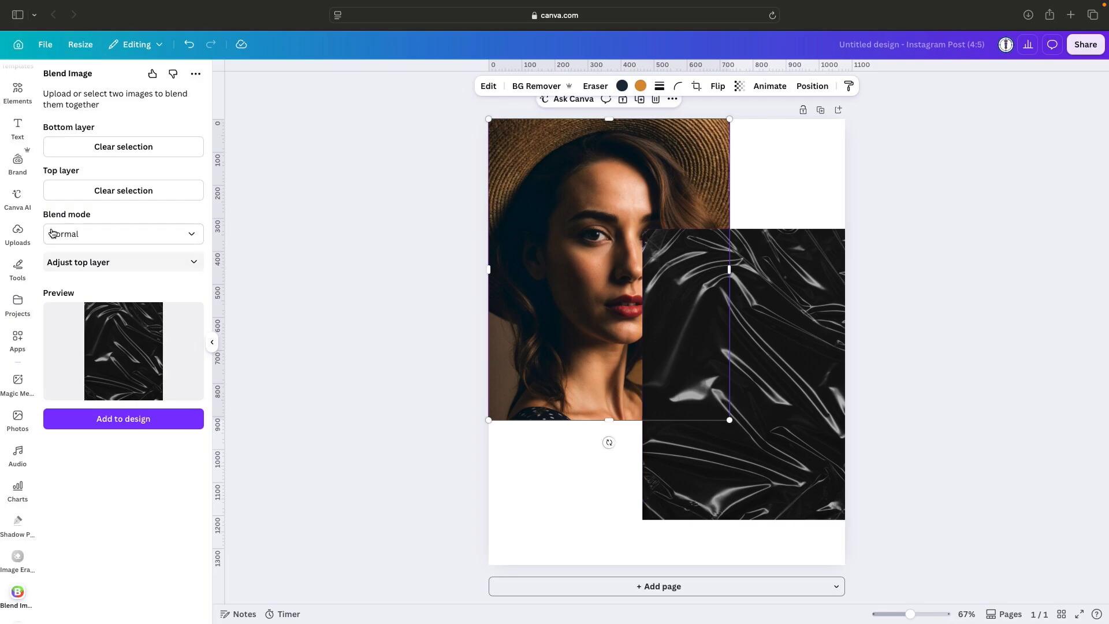
# Set the blend mode to Screen and add the blended image to the design.
pyautogui.click(170, 235)
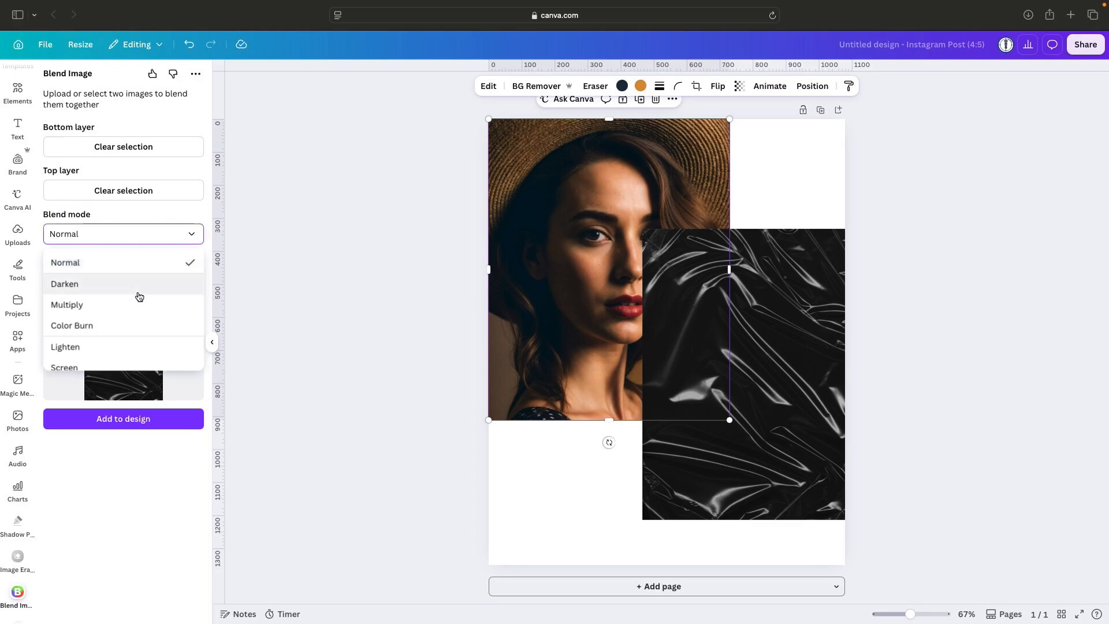
pyautogui.scroll(-2, 138, 296)
pyautogui.scroll(-5, 139, 298)
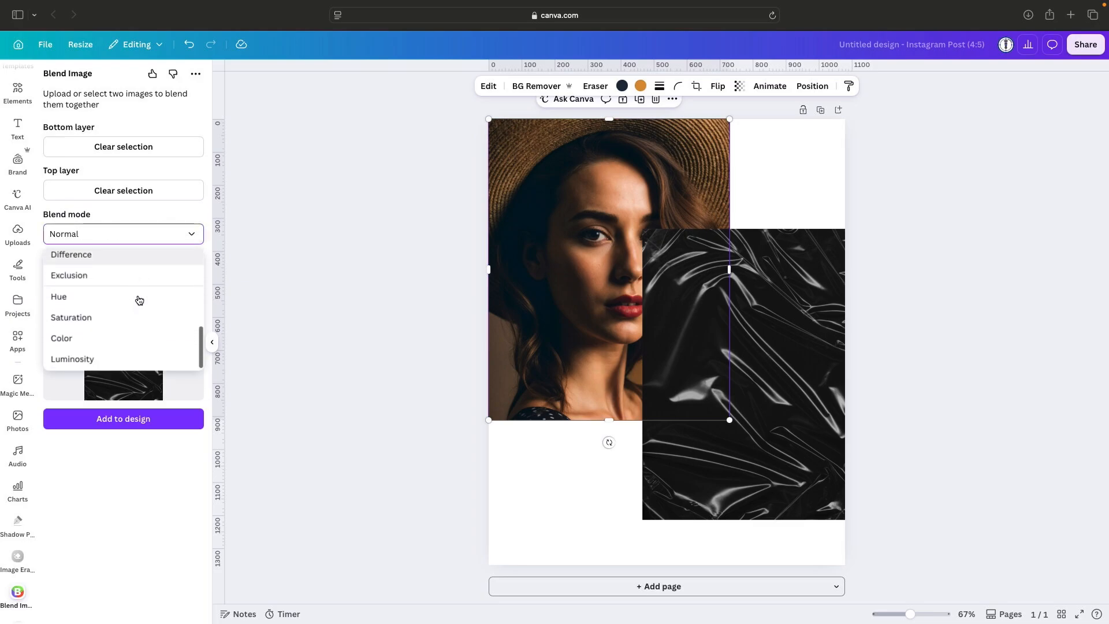
pyautogui.scroll(7, 139, 300)
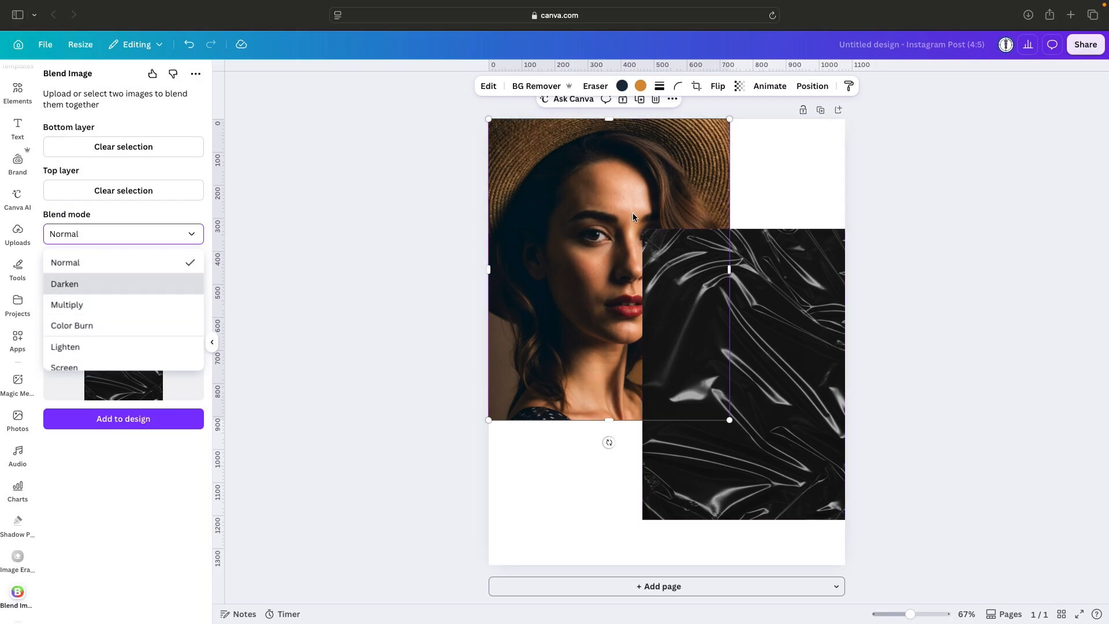
pyautogui.scroll(-3, 151, 302)
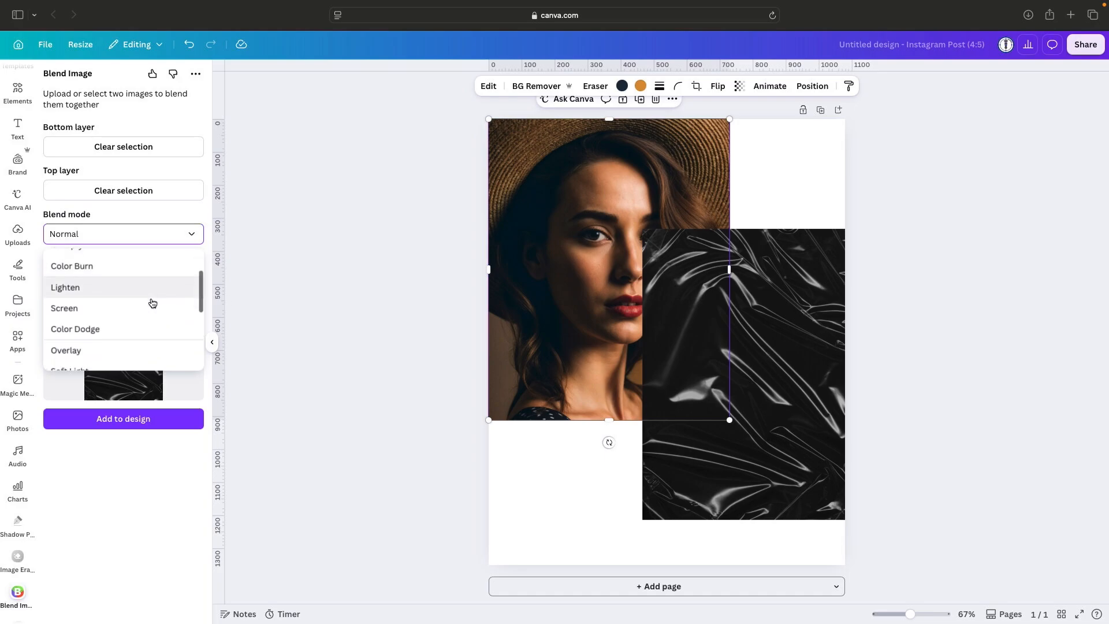
pyautogui.scroll(-1, 149, 302)
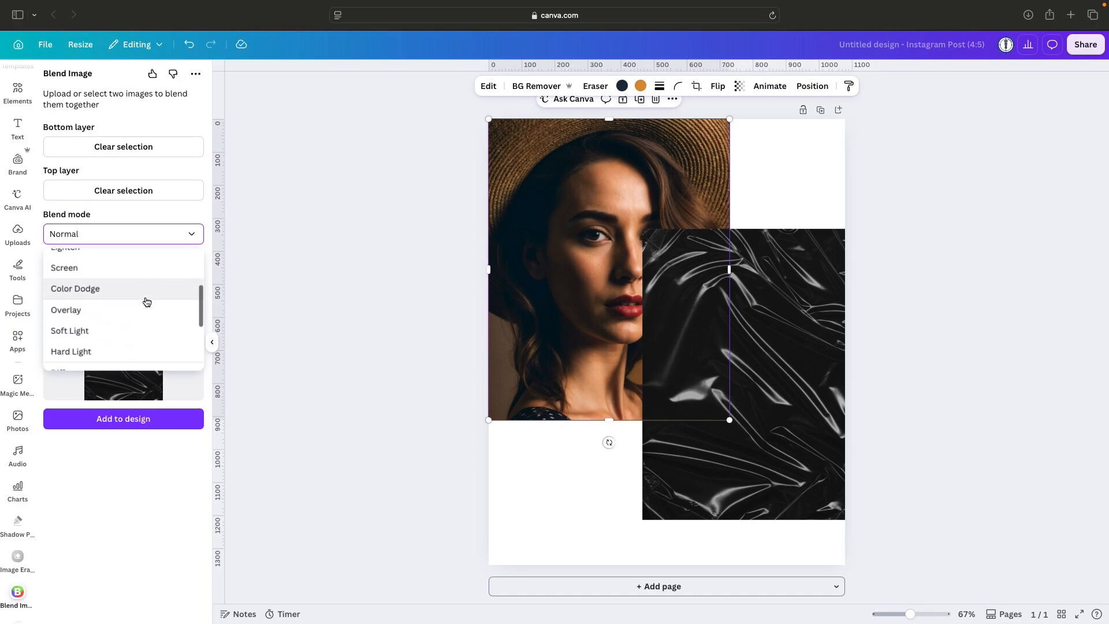
pyautogui.click(75, 258)
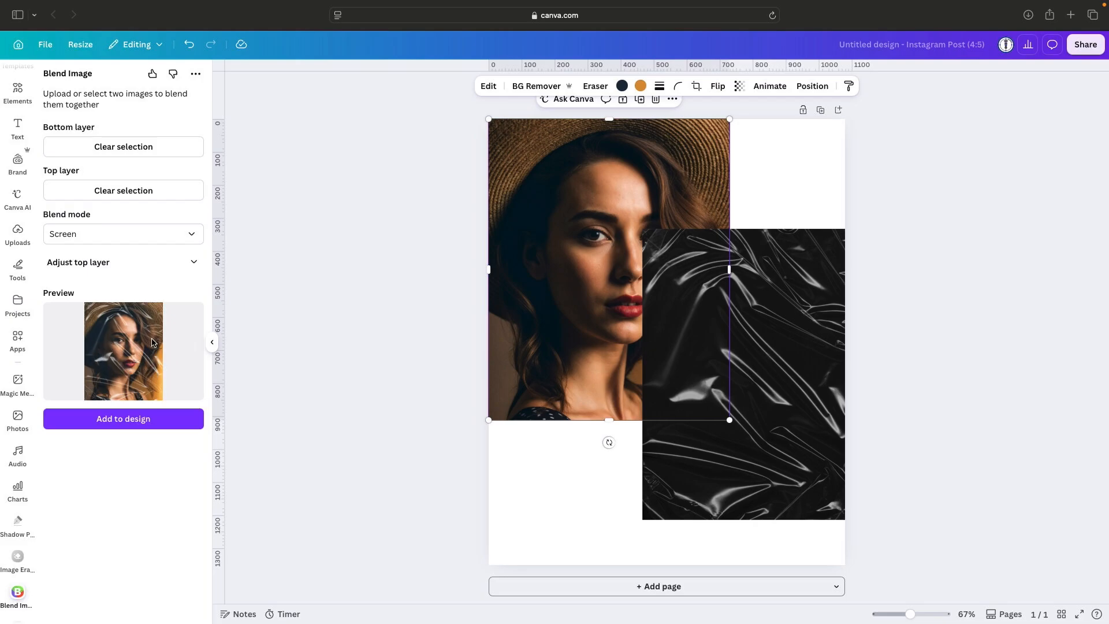
pyautogui.click(121, 426)
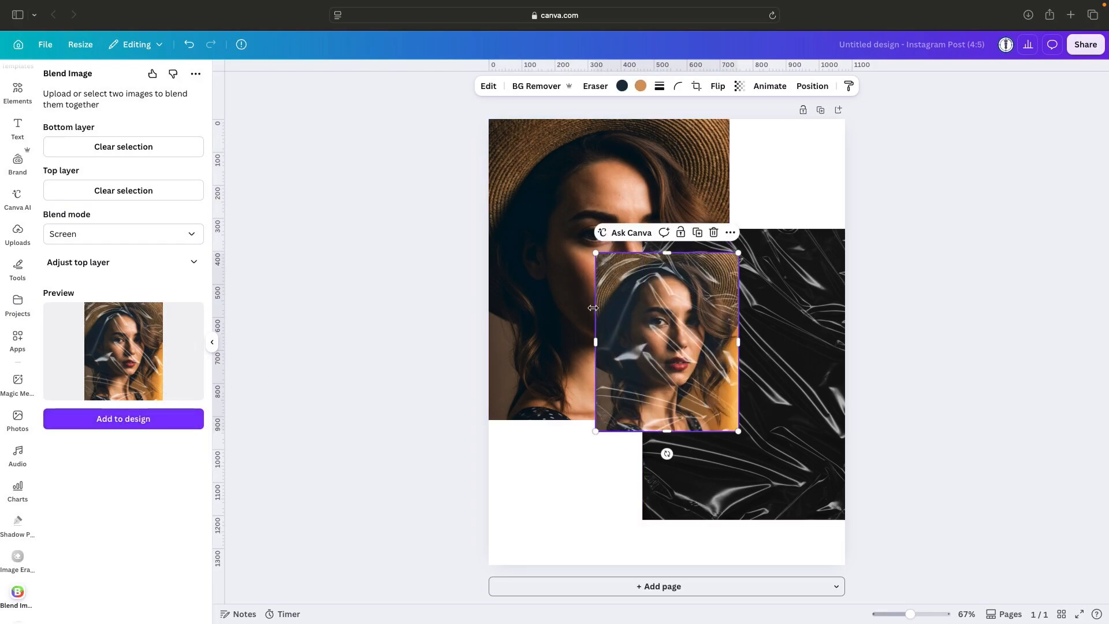
# Delete the original portrait and the black plastic texture from the page, keeping only the blended image.
pyautogui.click(618, 164)
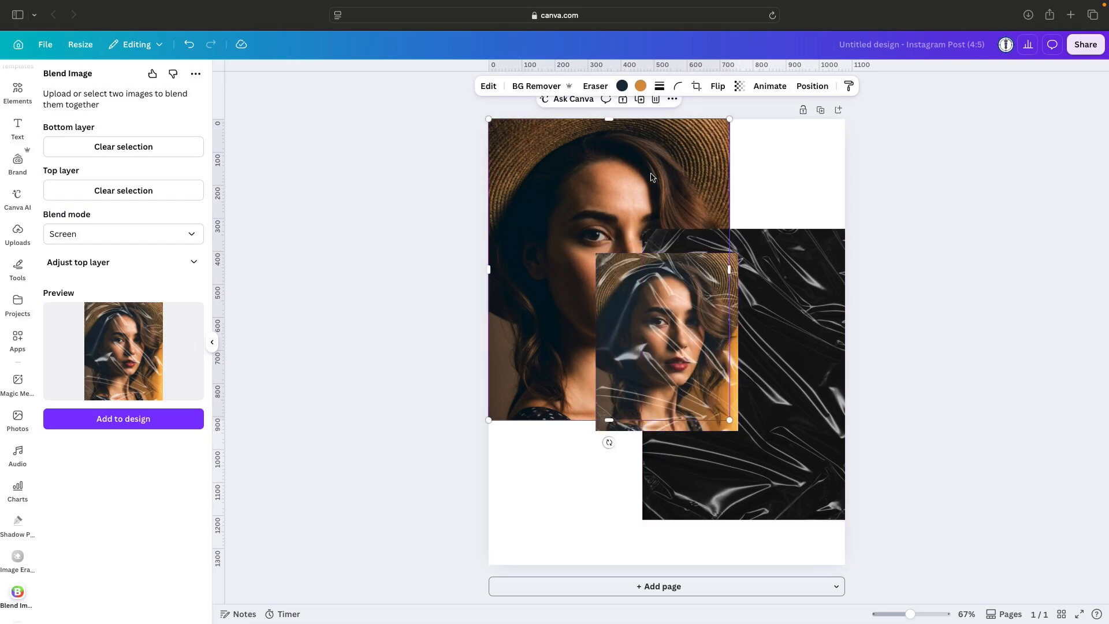
pyautogui.click(656, 100)
pyautogui.click(811, 261)
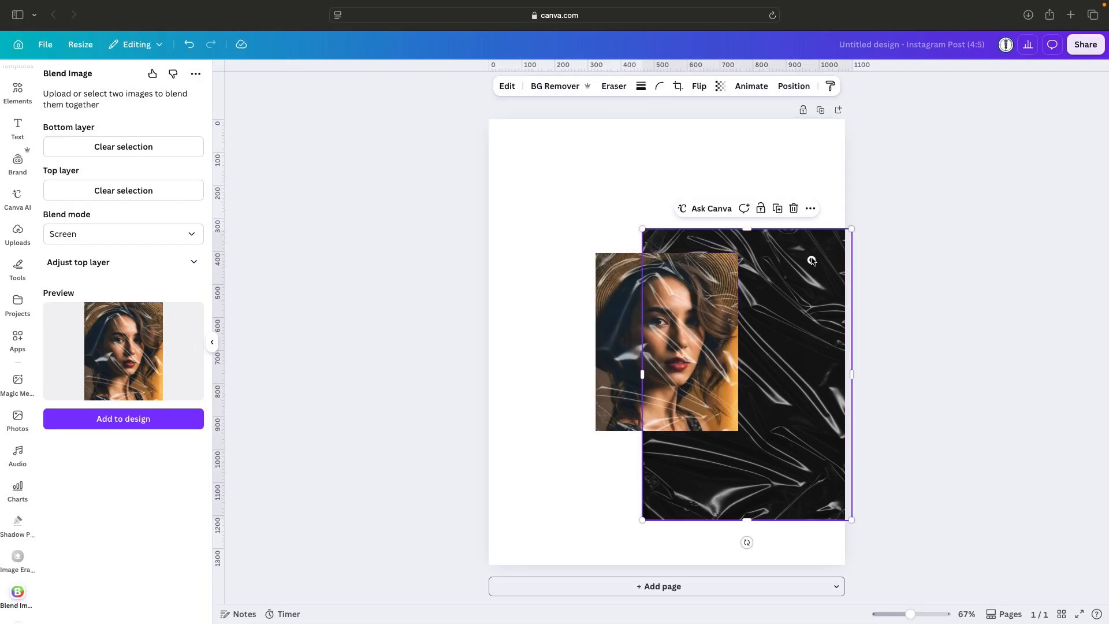
pyautogui.click(793, 211)
# Enlarge the blended image from opposite corners until it fills the whole page, and deselect it.
pyautogui.click(638, 275)
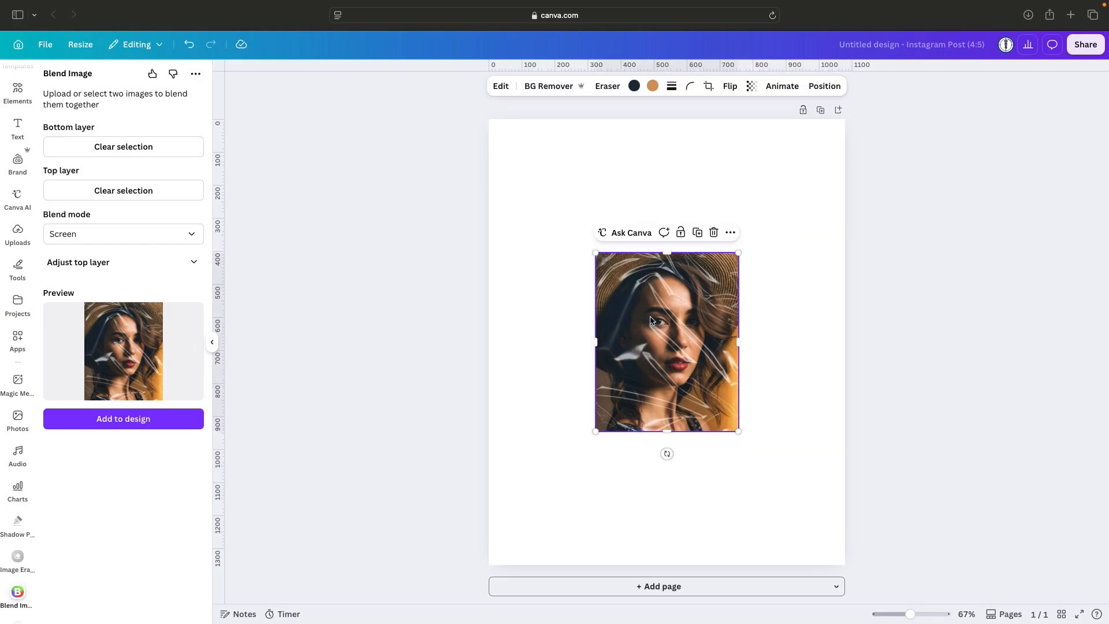
pyautogui.moveTo(596, 253); pyautogui.dragTo(488, 126)
pyautogui.moveTo(739, 431); pyautogui.dragTo(845, 565)
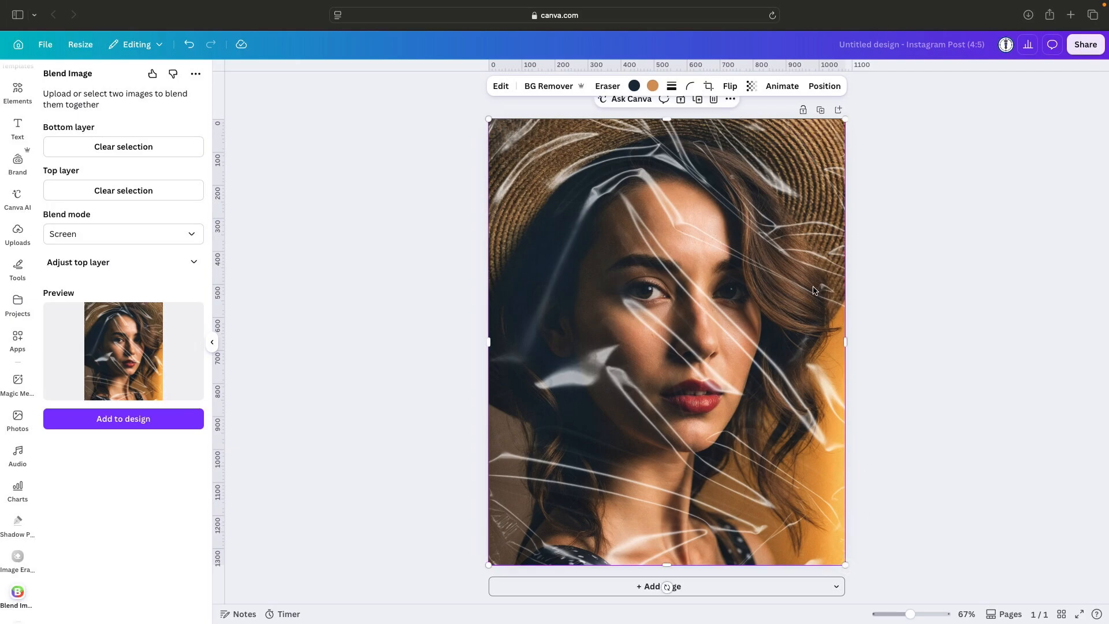
pyautogui.click(898, 293)
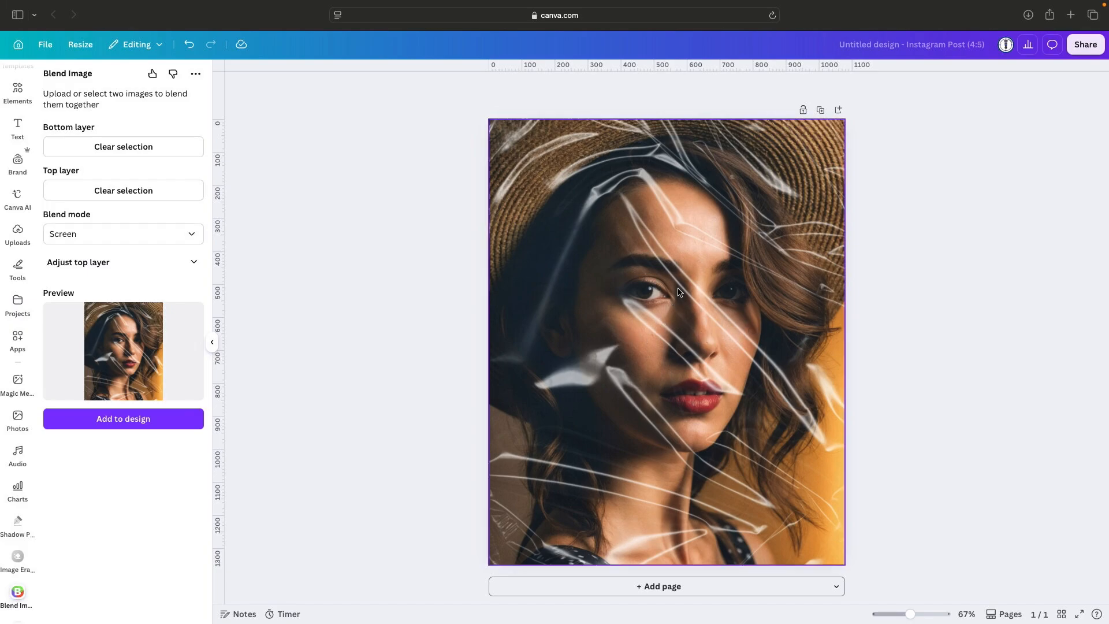
pyautogui.click(212, 343)
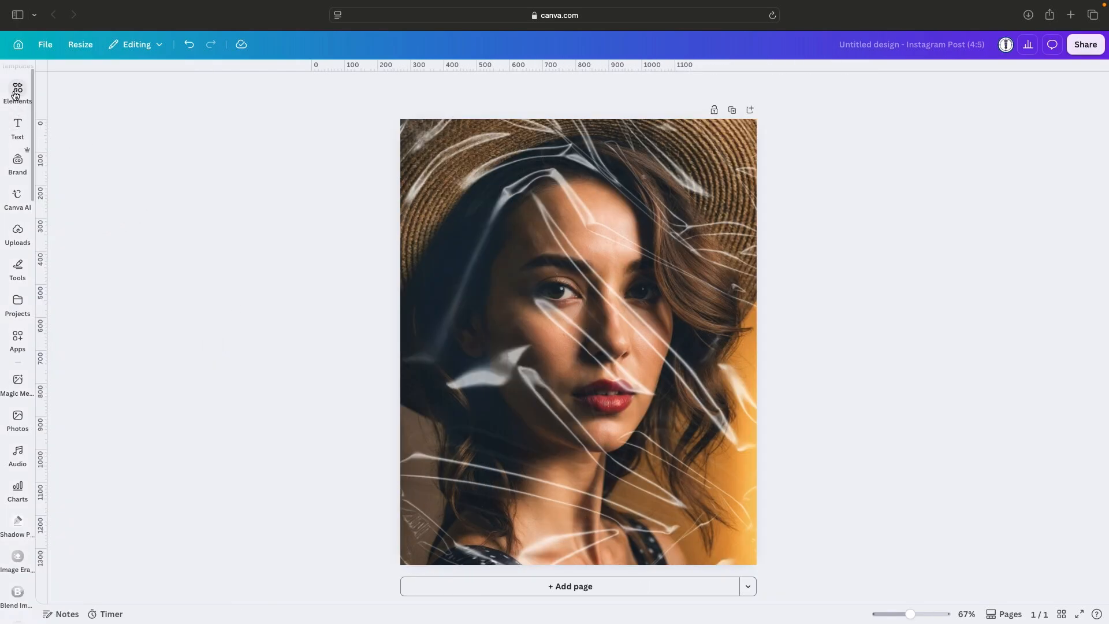
# Add the recently used rectangle shape to the page and remove its corner rounding.
pyautogui.scroll(-1, 15, 94)
pyautogui.scroll(1, 15, 96)
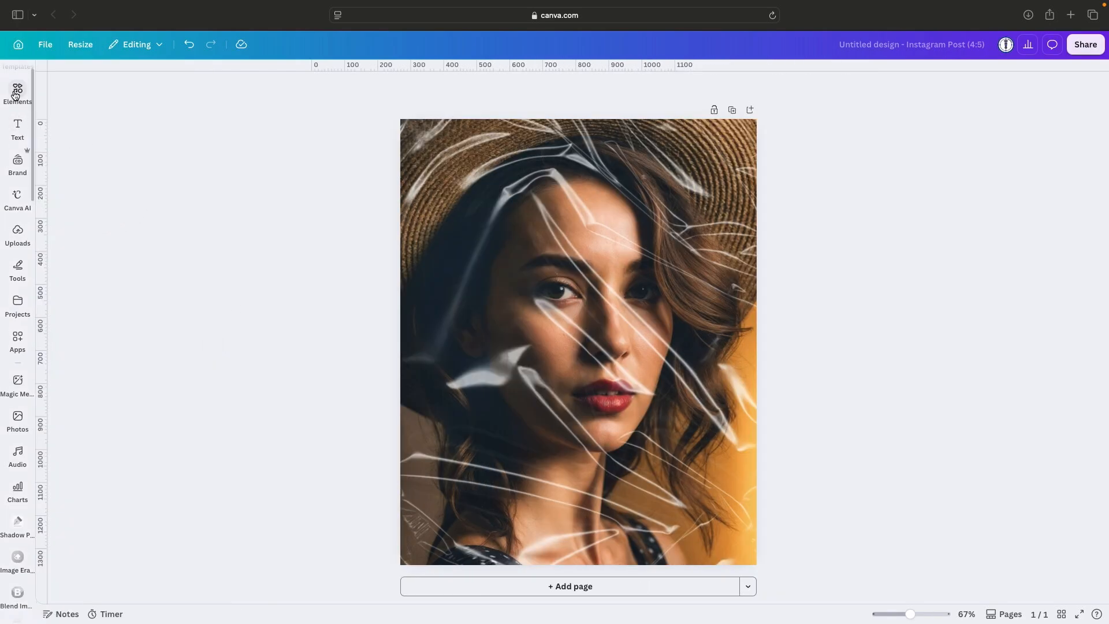
pyautogui.scroll(1, 15, 95)
pyautogui.click(17, 92)
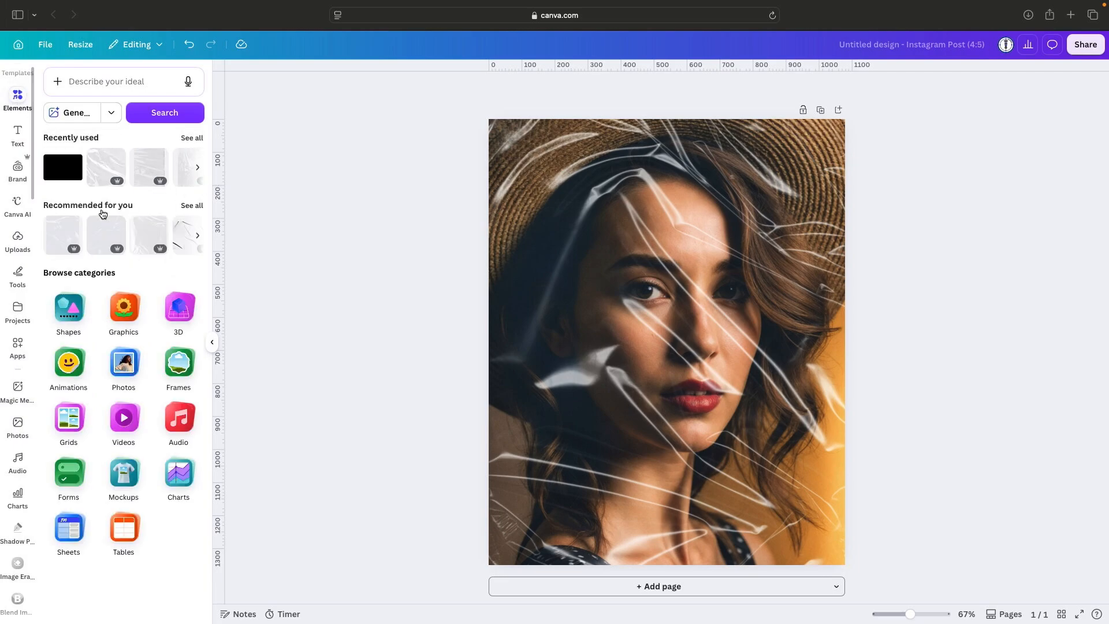
pyautogui.click(59, 170)
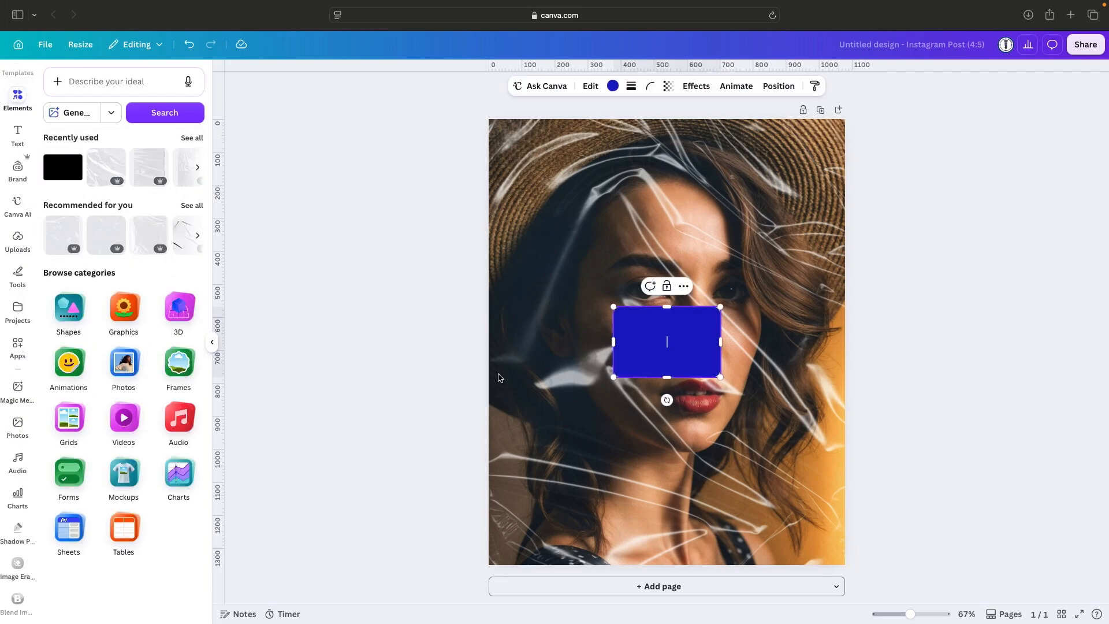
pyautogui.click(650, 87)
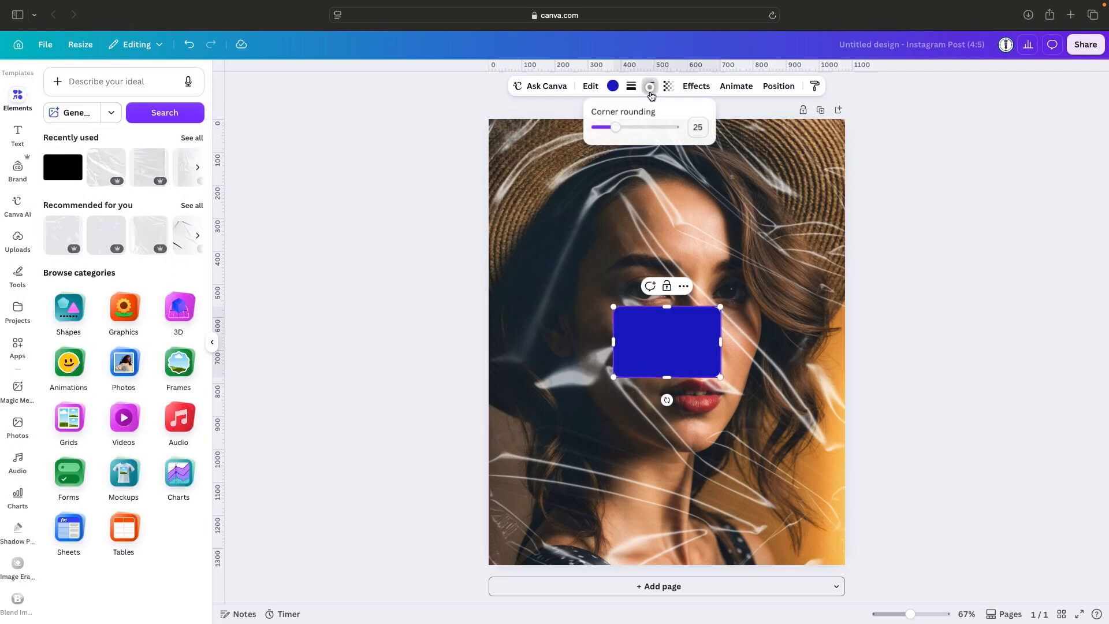
pyautogui.moveTo(618, 128); pyautogui.dragTo(564, 123)
# Move the blue rectangle below the woman's face and widen it to about 660 px, centred horizontally.
pyautogui.moveTo(695, 353); pyautogui.dragTo(718, 504)
pyautogui.click(640, 467)
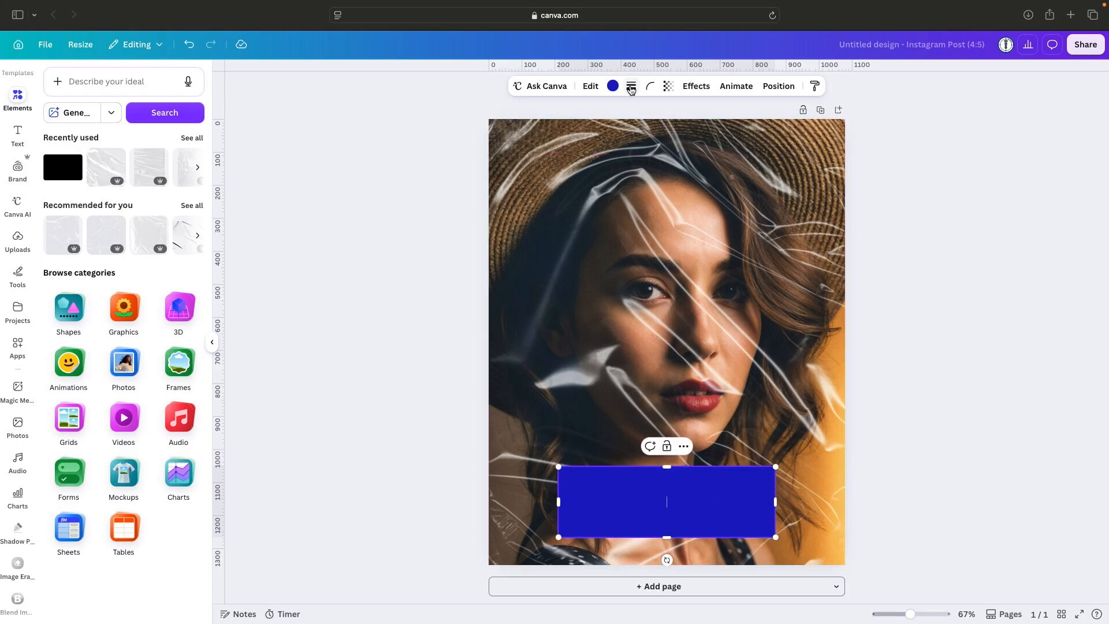
# Recolour the blue rectangle dark red from the full set of default solid colours.
pyautogui.click(613, 86)
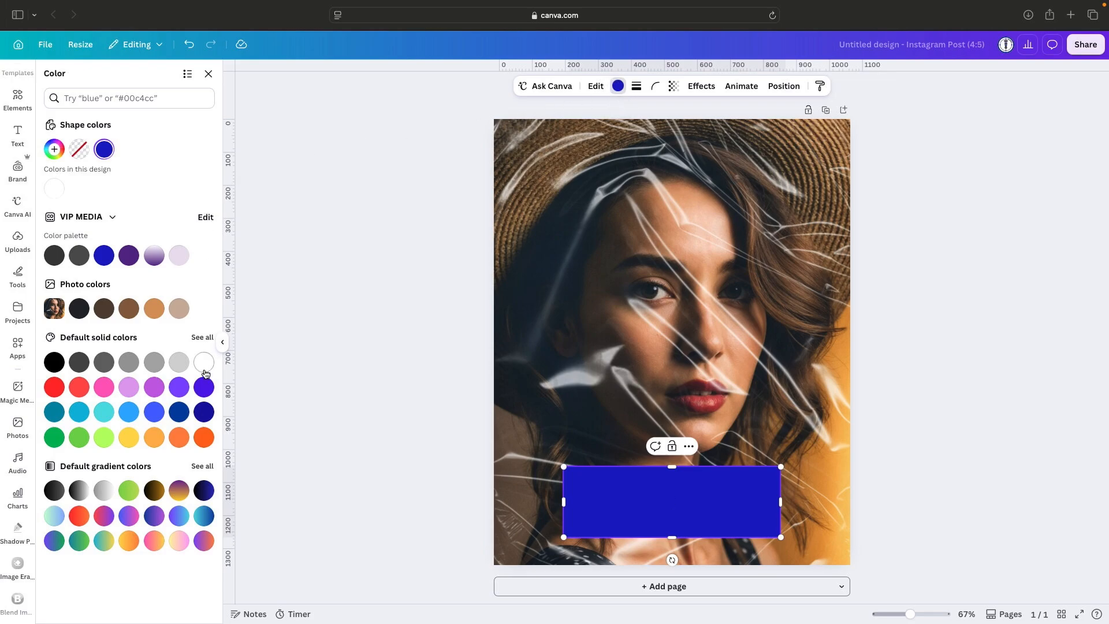
pyautogui.click(202, 337)
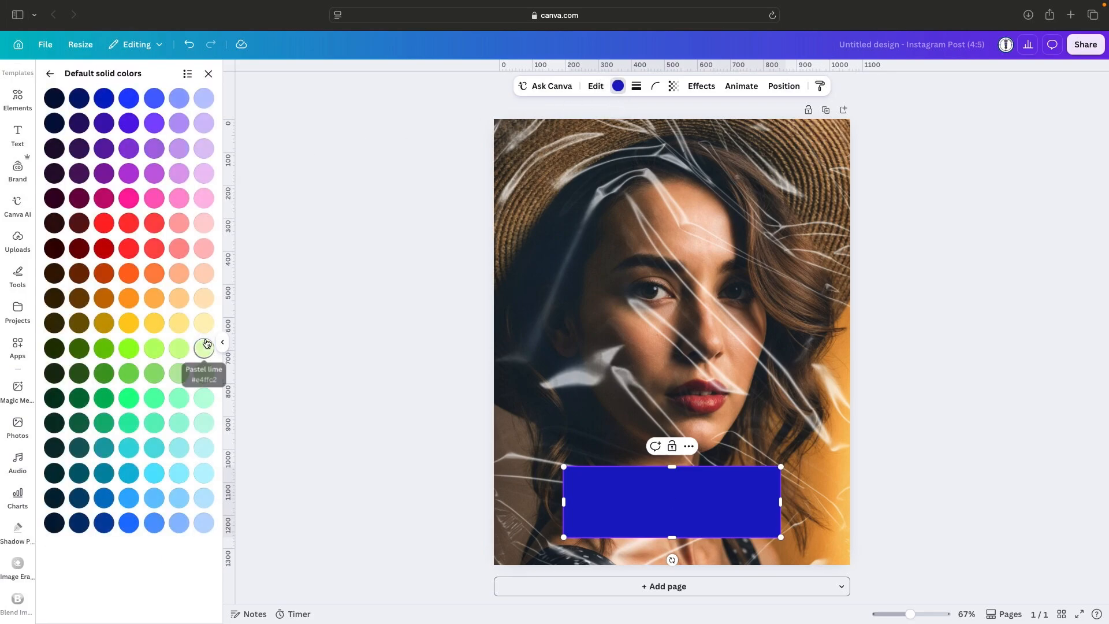
pyautogui.click(104, 248)
pyautogui.click(919, 334)
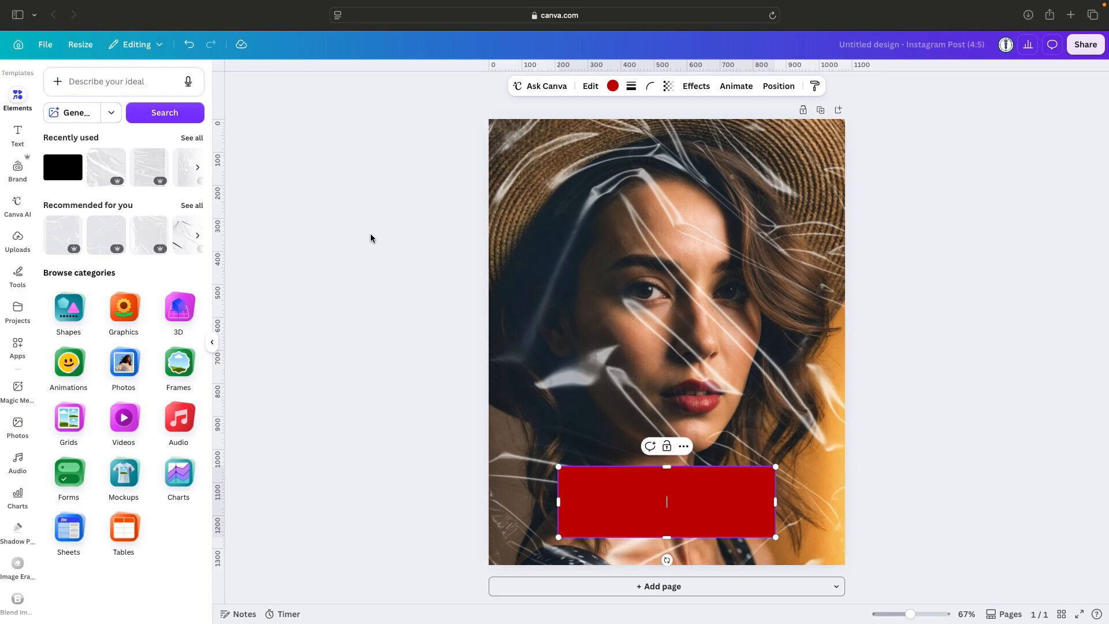
# Add a text box, move it onto the red rectangle and replace its placeholder with "BEAUTY".
pyautogui.click(17, 134)
pyautogui.click(141, 114)
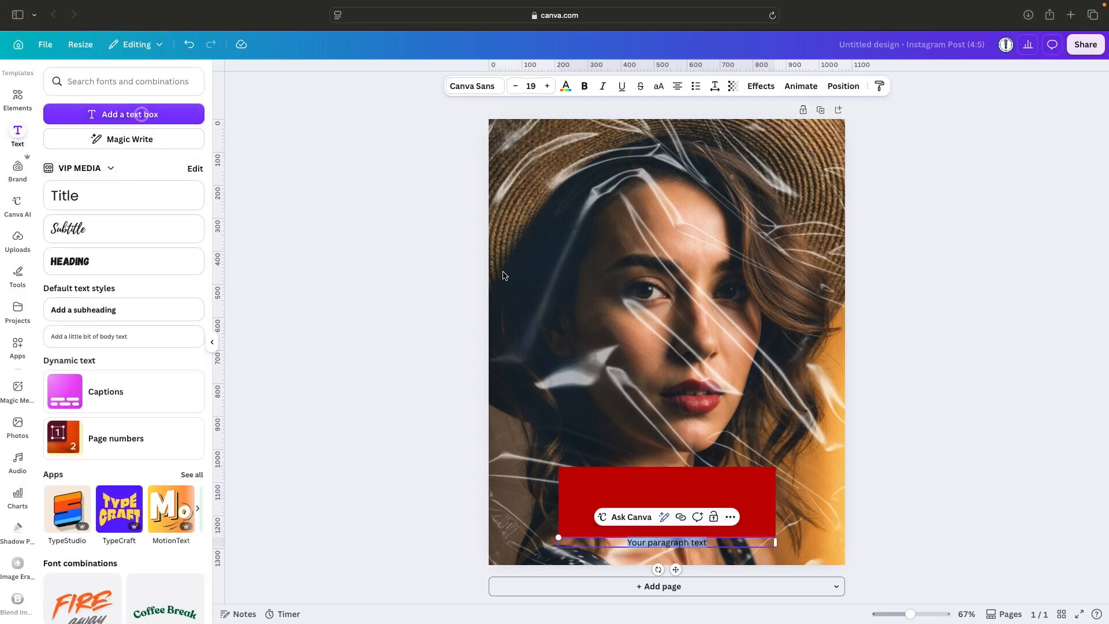
pyautogui.moveTo(675, 569); pyautogui.dragTo(672, 524)
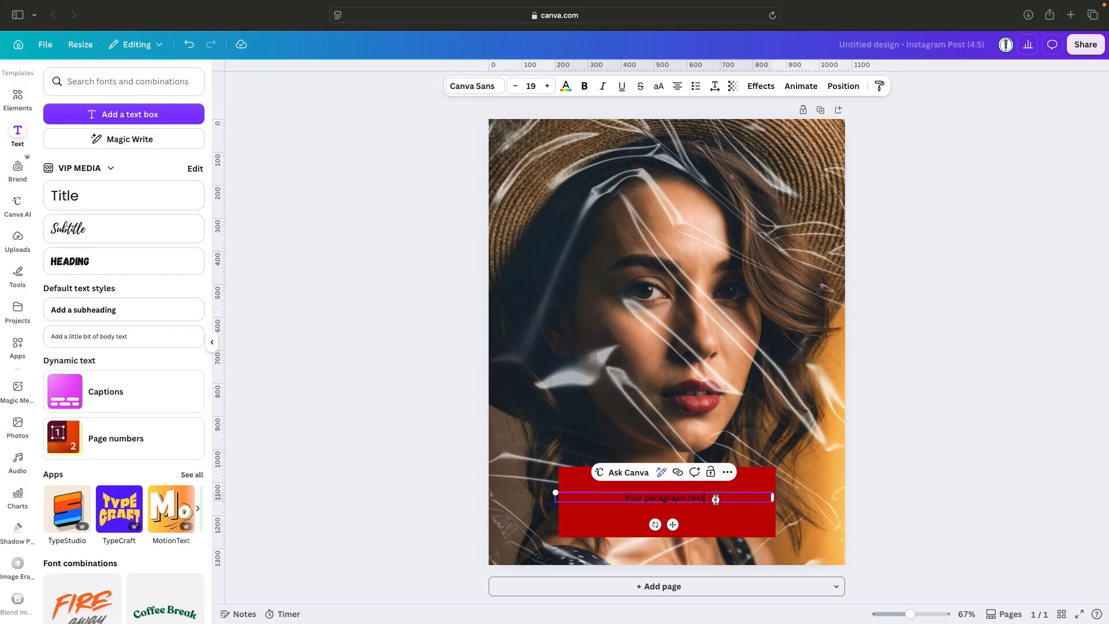
pyautogui.moveTo(716, 499); pyautogui.dragTo(622, 493)
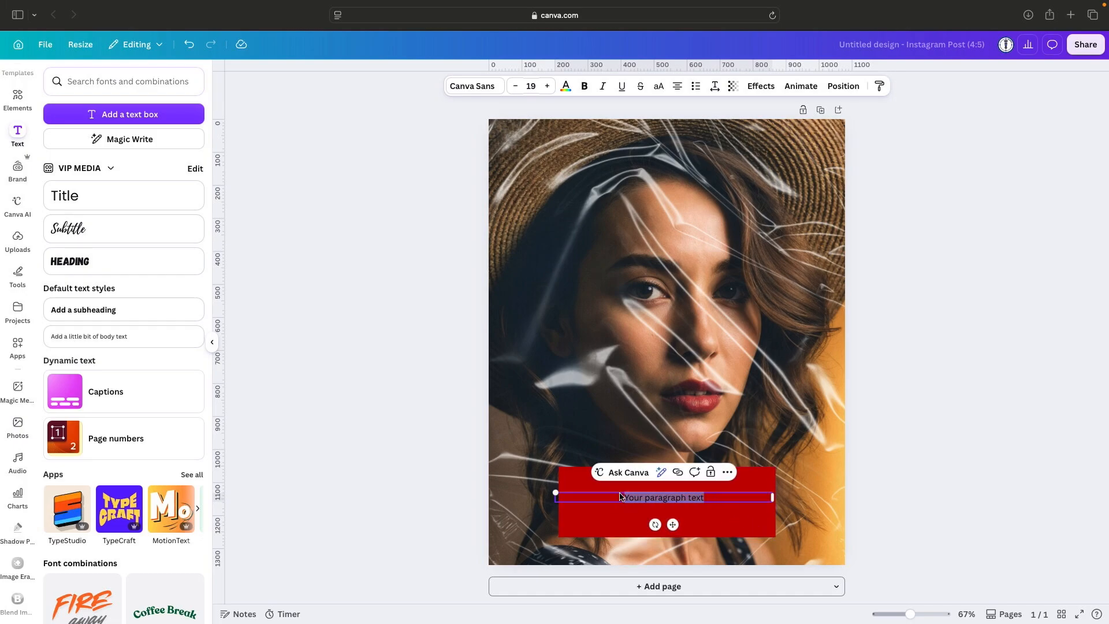
pyautogui.press('capslock')
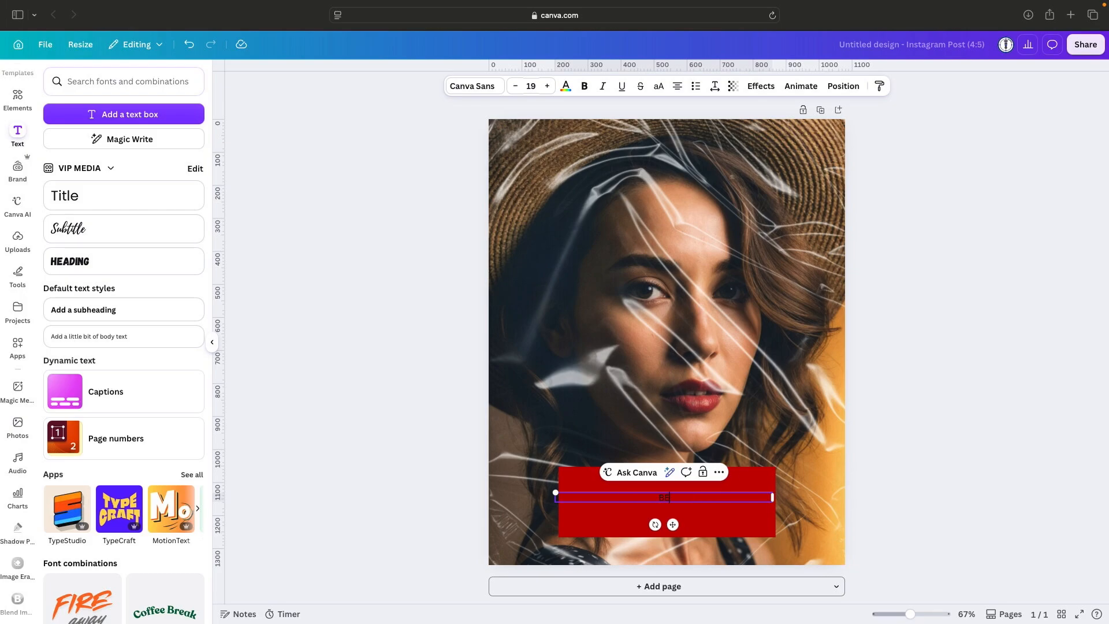
pyautogui.write('AUTY')
# Set the font size of the BEAUTY text to 80.
pyautogui.moveTo(716, 498); pyautogui.dragTo(636, 498)
pyautogui.click(531, 86)
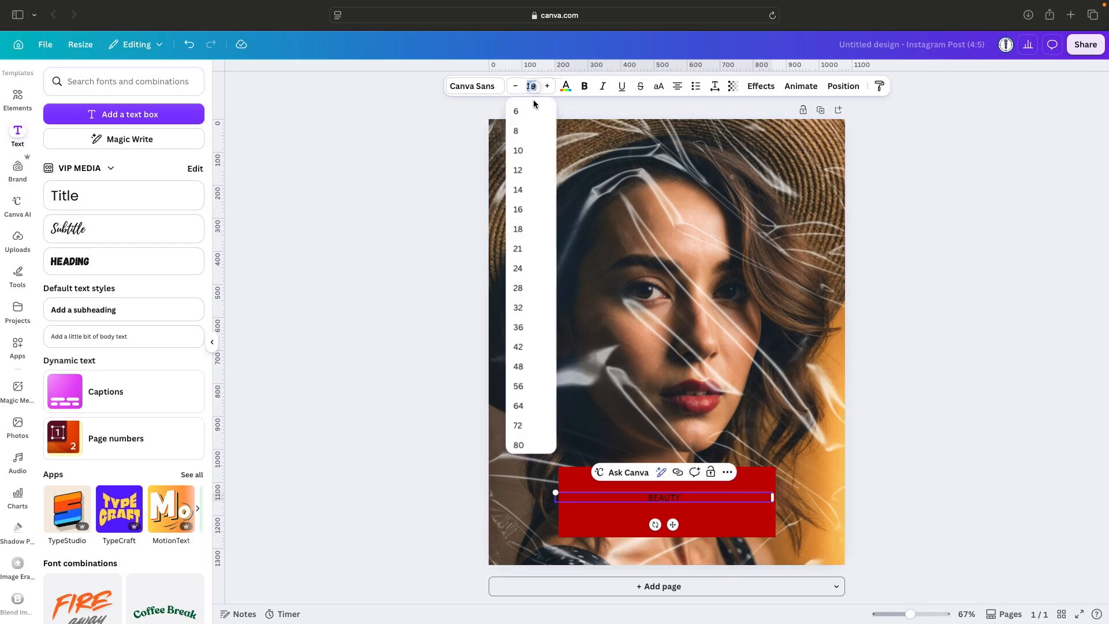
pyautogui.click(521, 439)
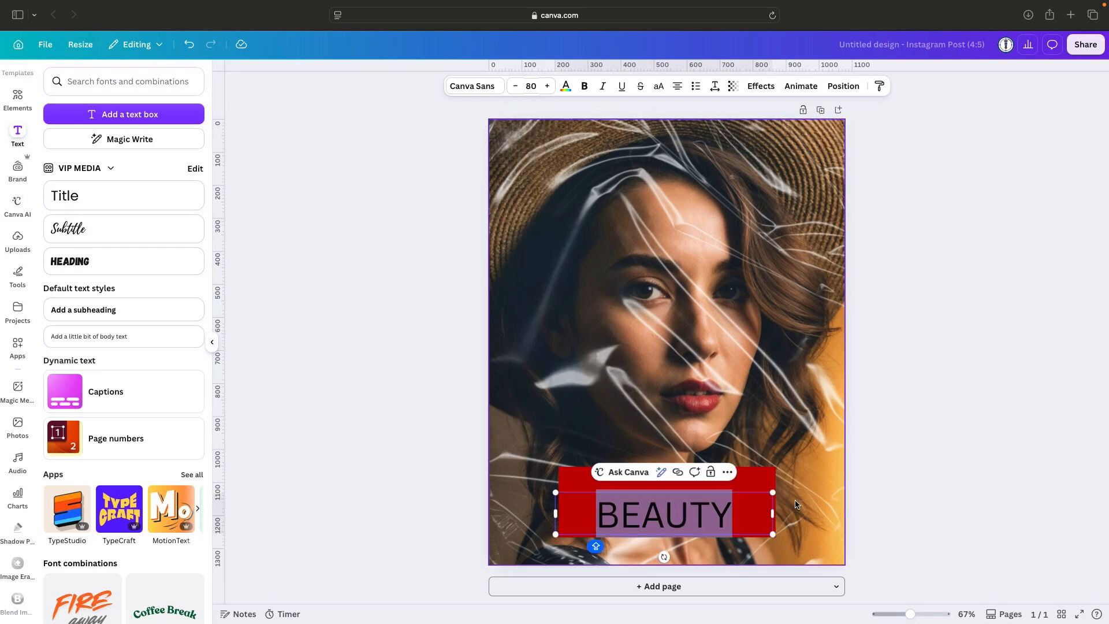
# Find a serif typeface, apply Droid Serif to the BEAUTY text and colour it white.
pyautogui.click(465, 88)
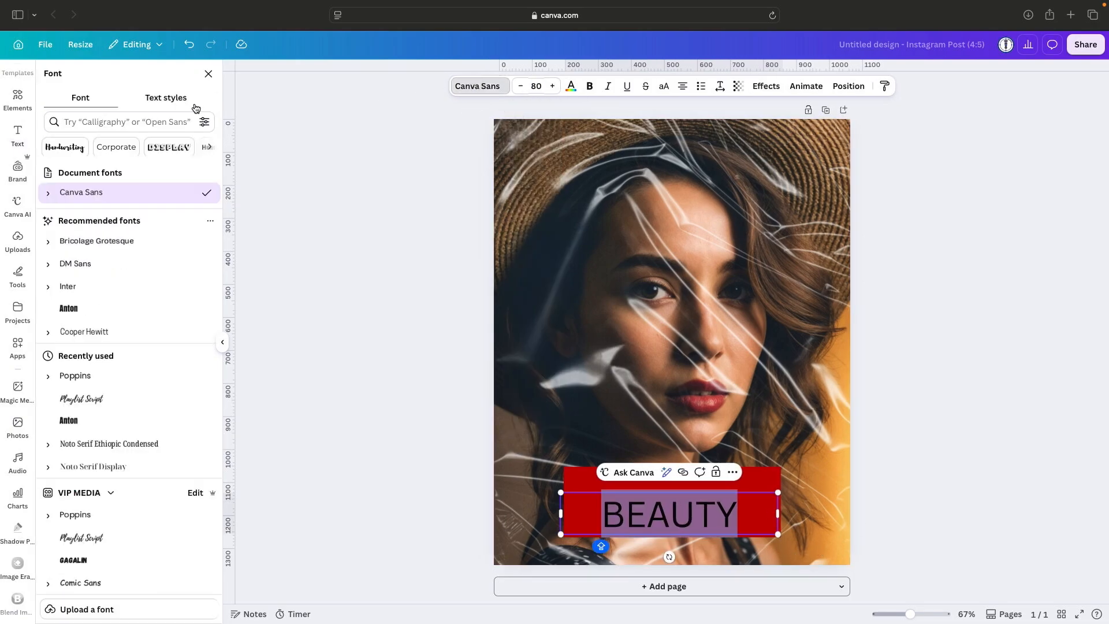
pyautogui.click(129, 119)
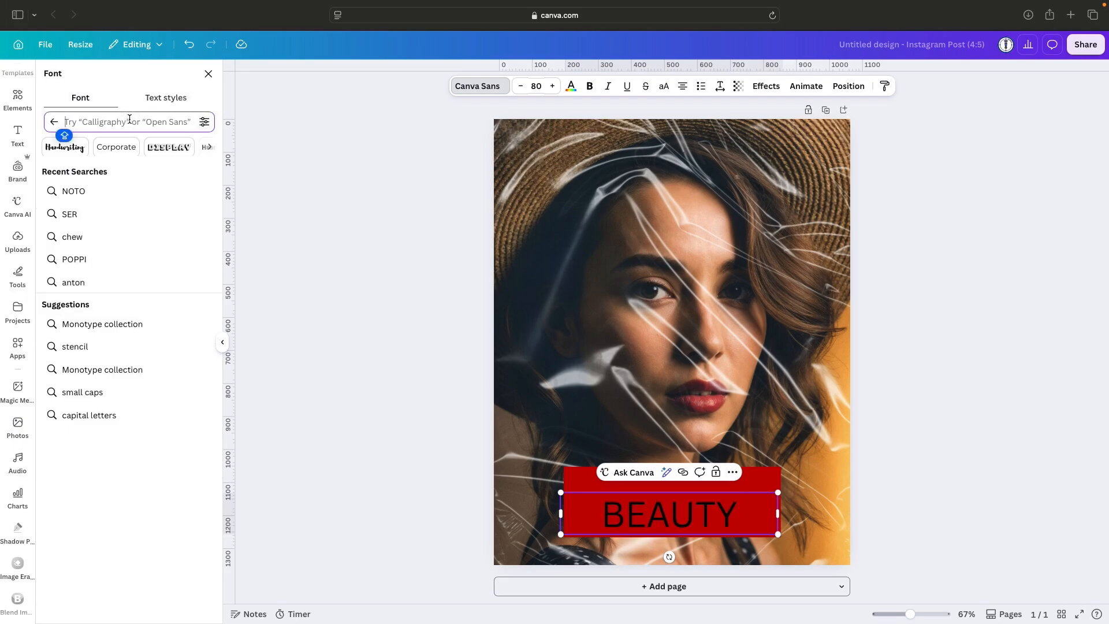
pyautogui.write('SERIF')
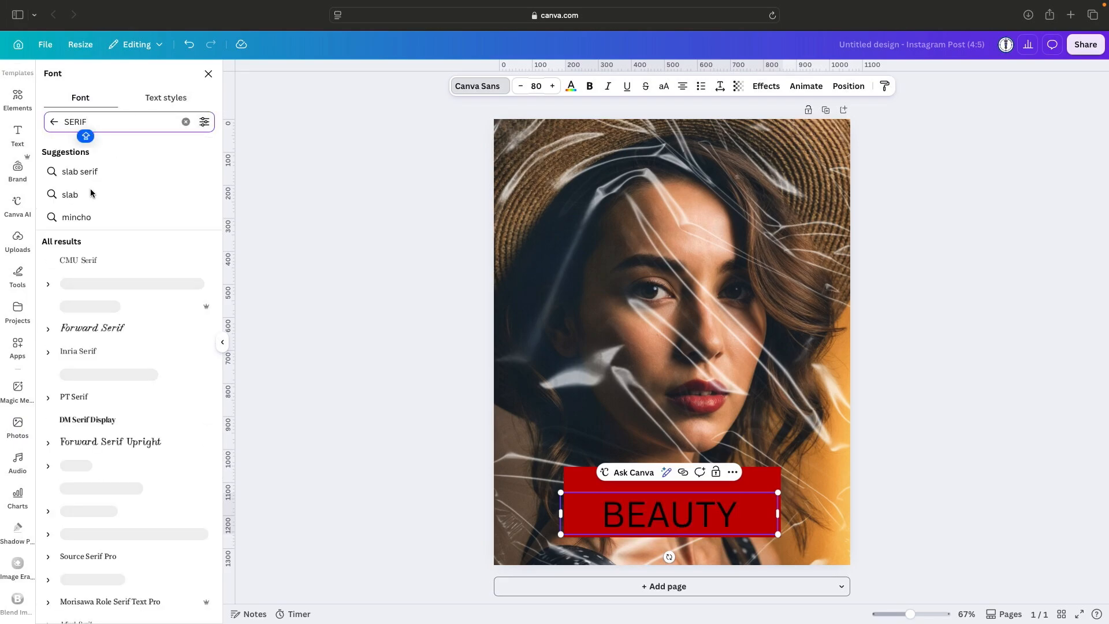
pyautogui.click(100, 286)
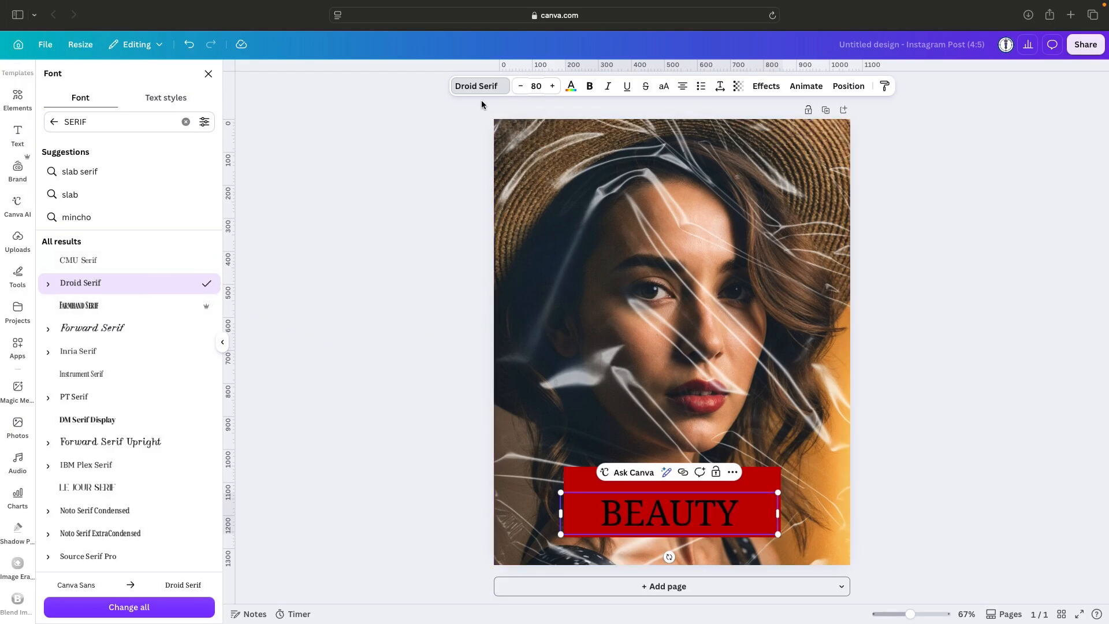
pyautogui.click(571, 87)
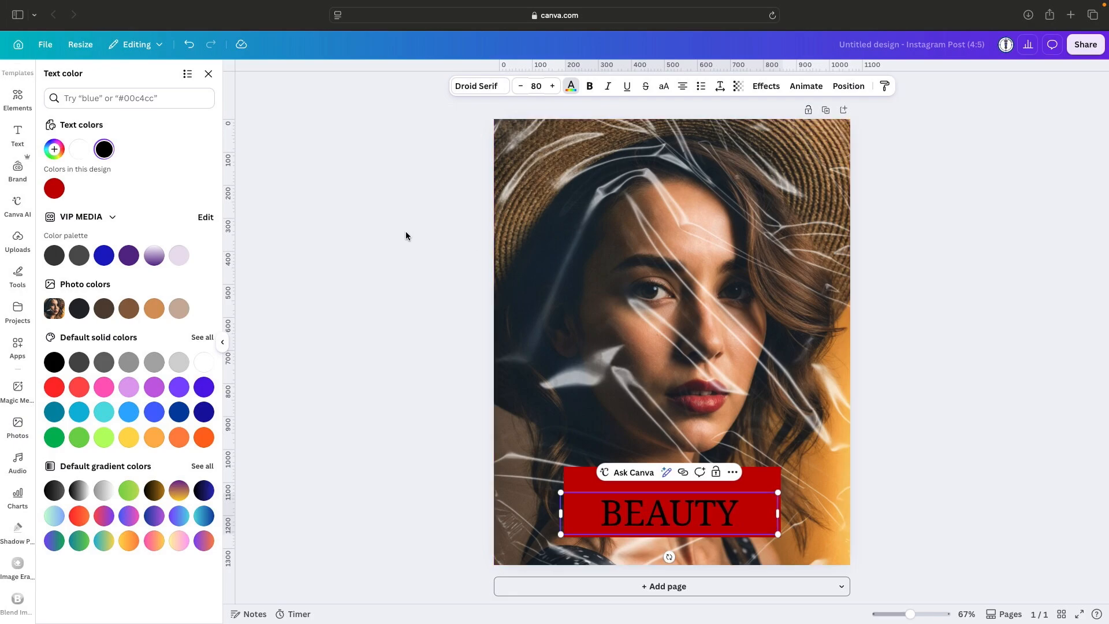
pyautogui.click(77, 150)
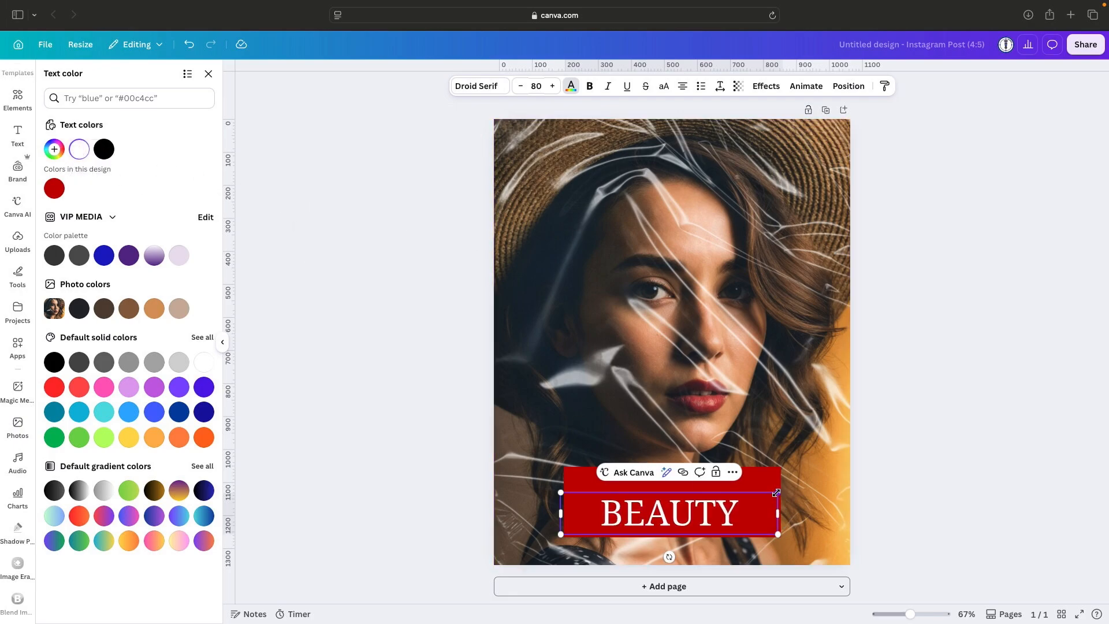
# Scale the BEAUTY text to size 111, narrow its box to fit the word and centre it on the red rectangle.
pyautogui.moveTo(776, 493); pyautogui.dragTo(893, 470)
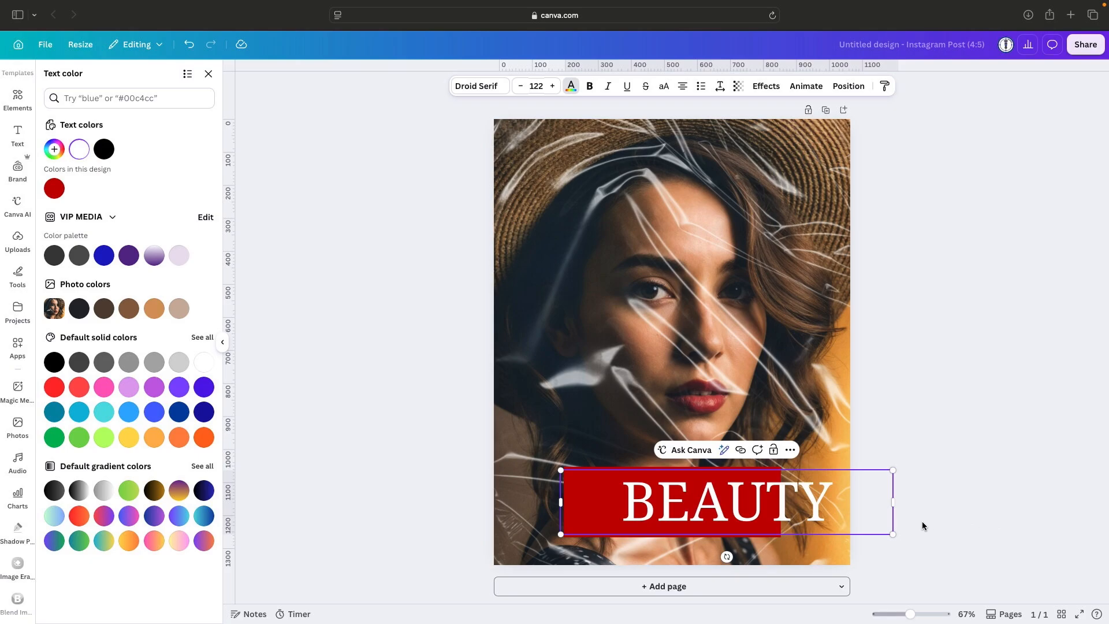
pyautogui.click(843, 543)
pyautogui.click(788, 503)
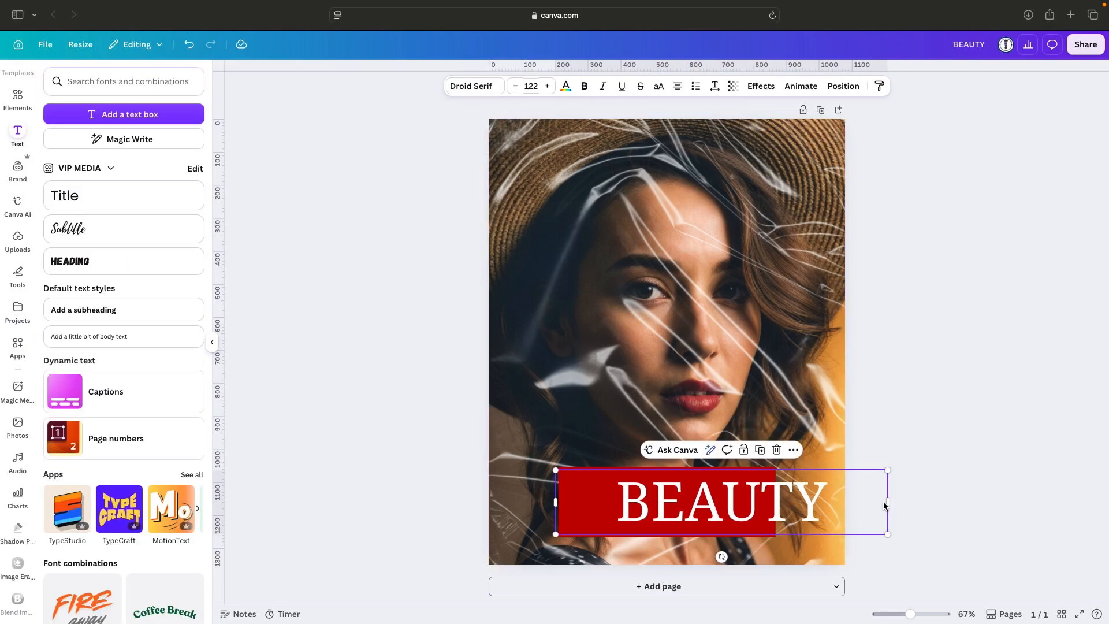
pyautogui.moveTo(885, 503); pyautogui.dragTo(725, 517)
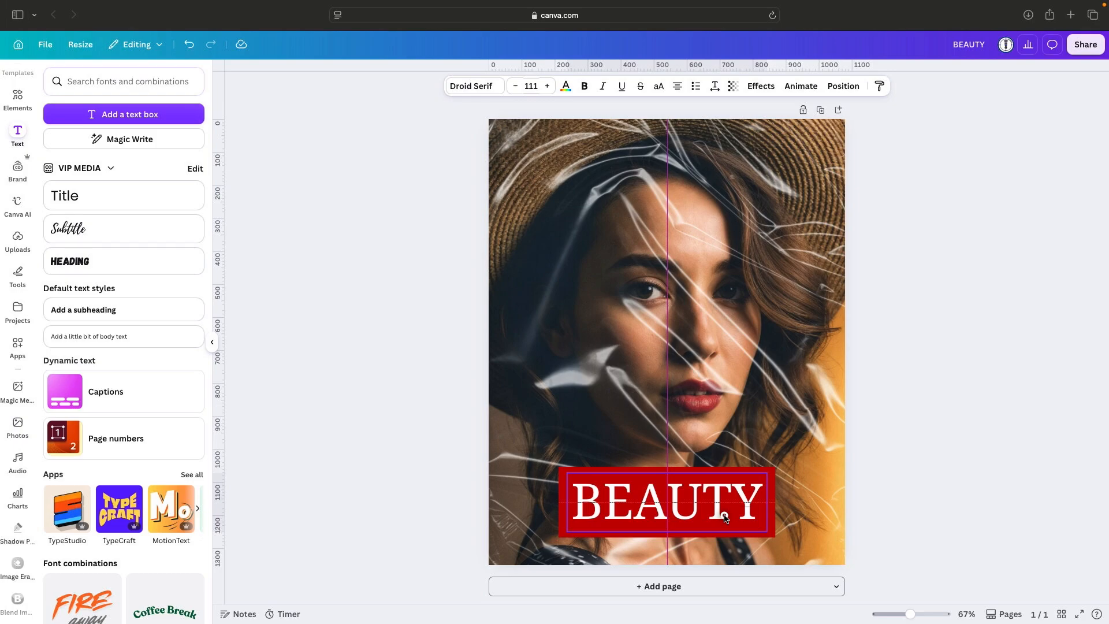
pyautogui.moveTo(724, 517); pyautogui.dragTo(725, 517)
pyautogui.click(812, 531)
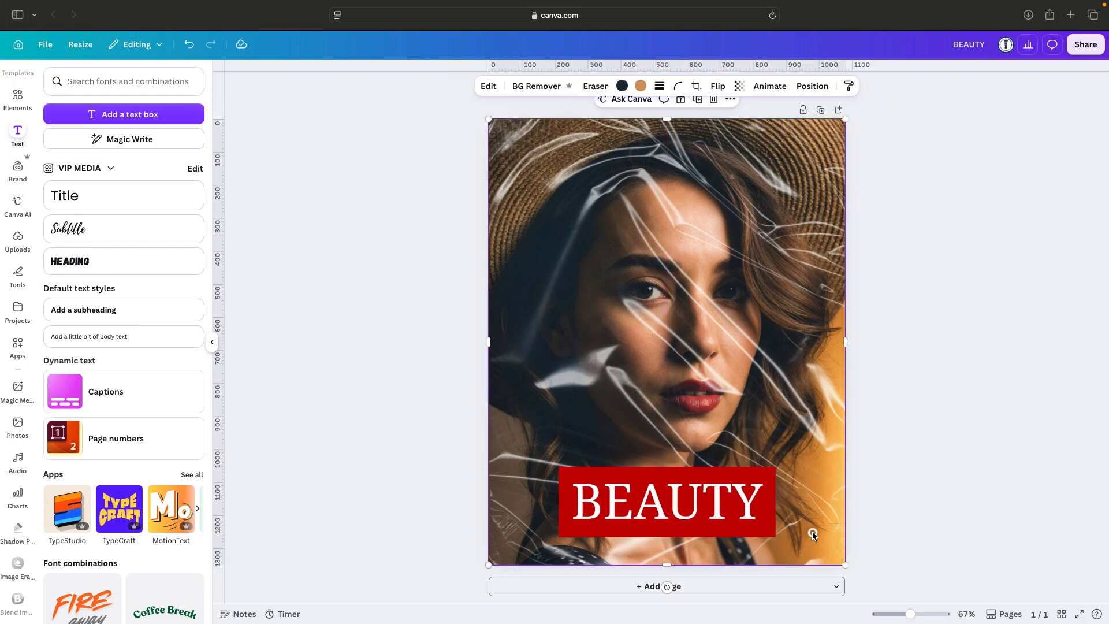
# Lower the red rectangle's transparency value to 60 and deselect it.
pyautogui.click(770, 535)
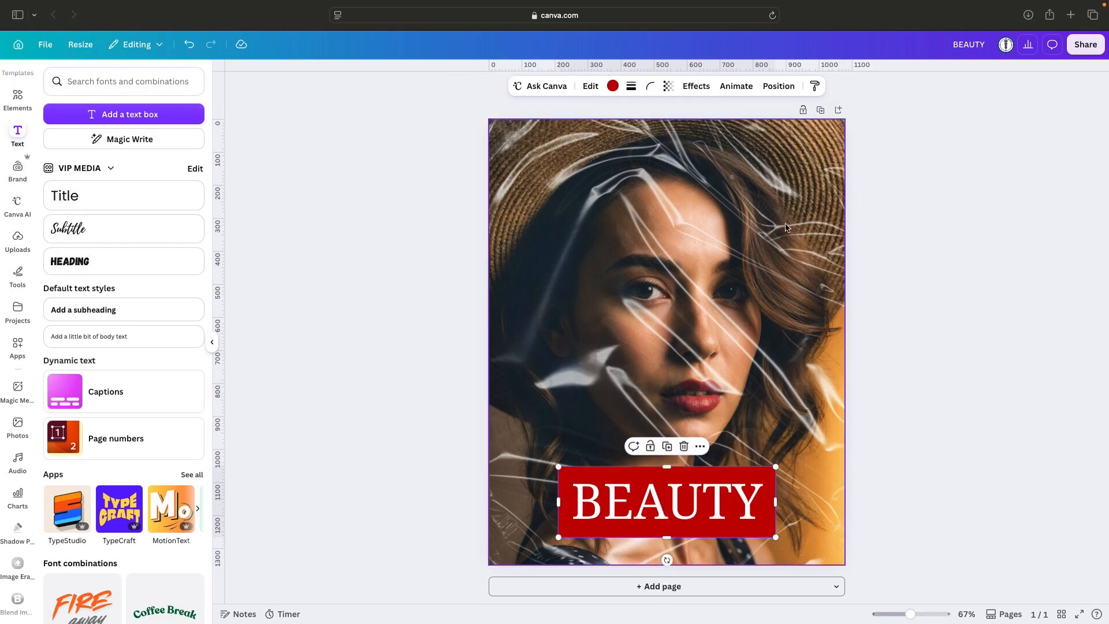
pyautogui.click(668, 85)
pyautogui.moveTo(689, 127); pyautogui.dragTo(661, 129)
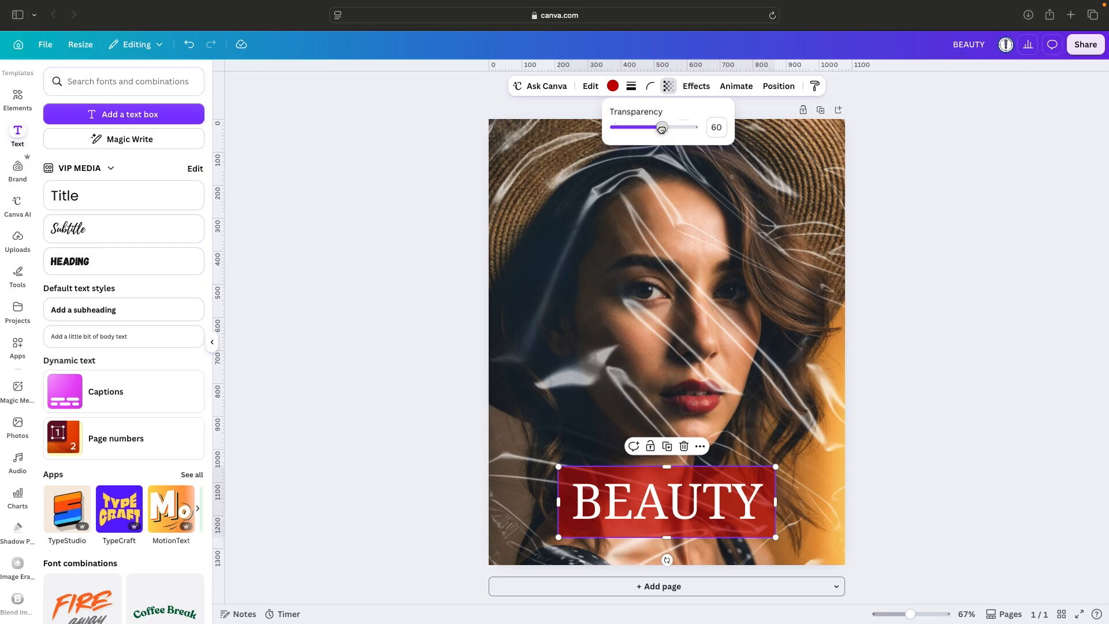
pyautogui.click(975, 253)
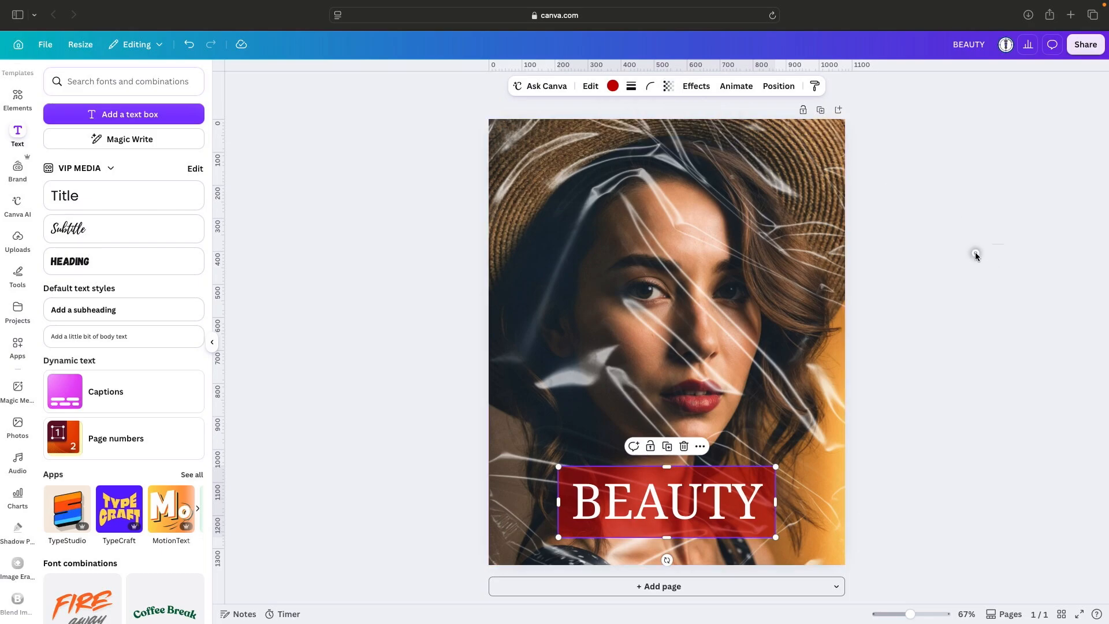
pyautogui.click(985, 373)
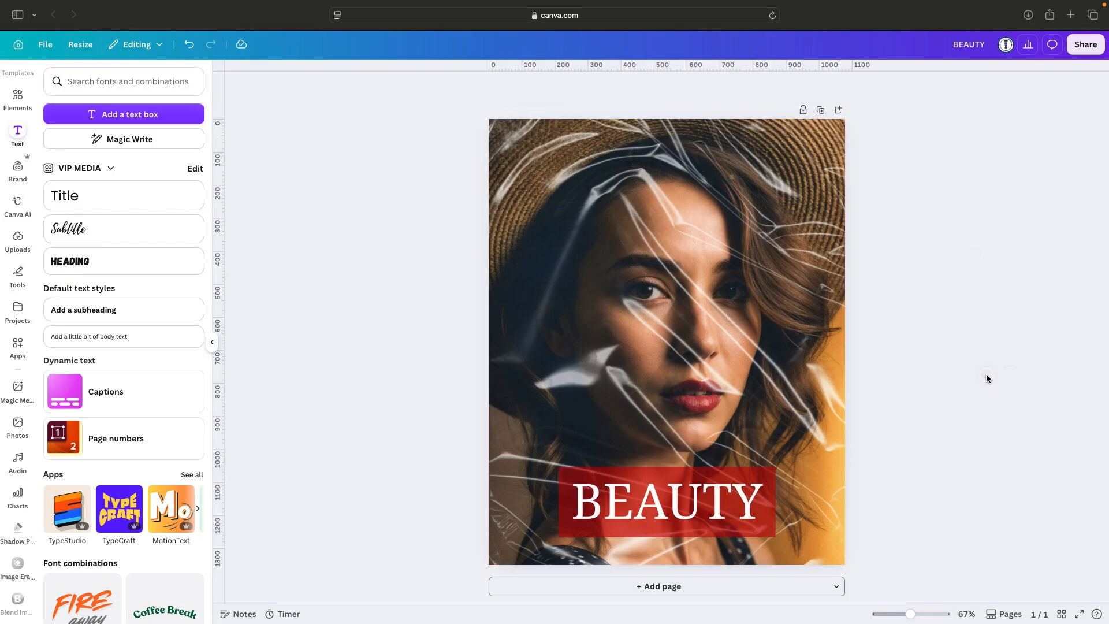